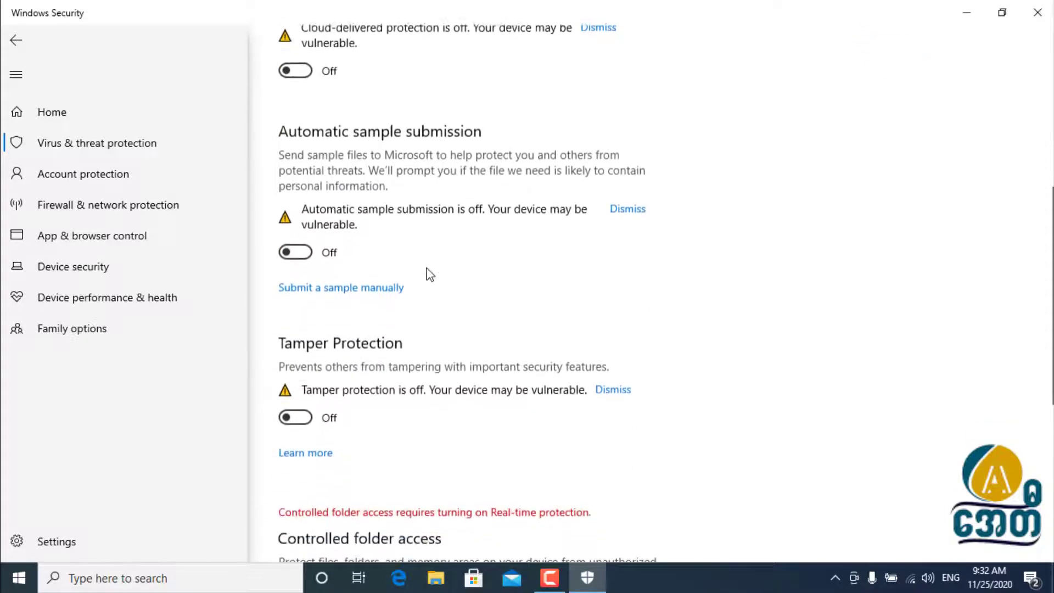
- Review the Virus & threat protection settings up to Real-time protection, and close Windows Security
scroll(430, 272, "up", 3)
scroll(429, 272, "up", 5)
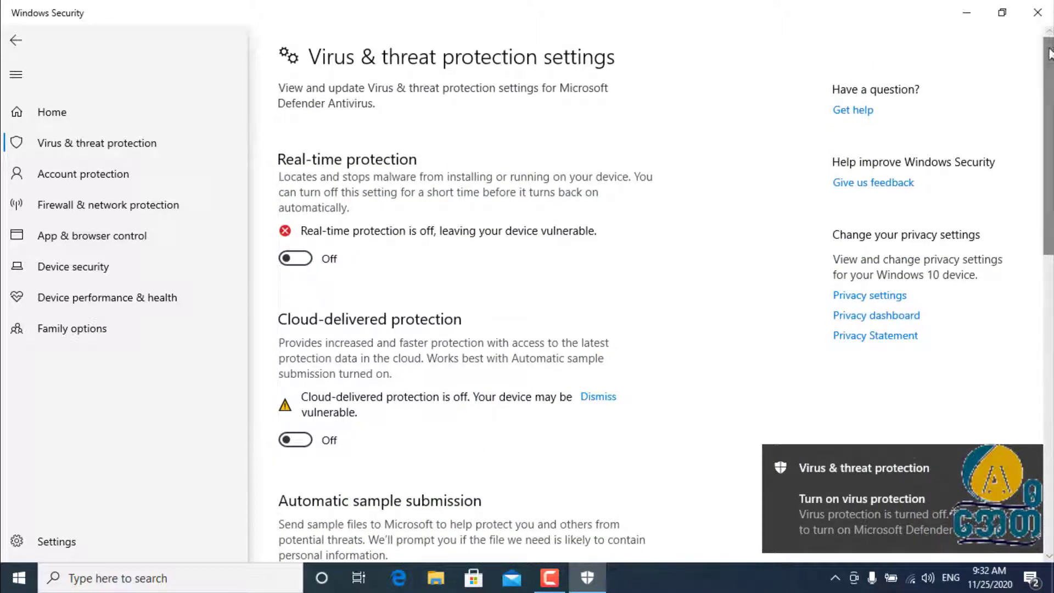
left_click(1037, 12)
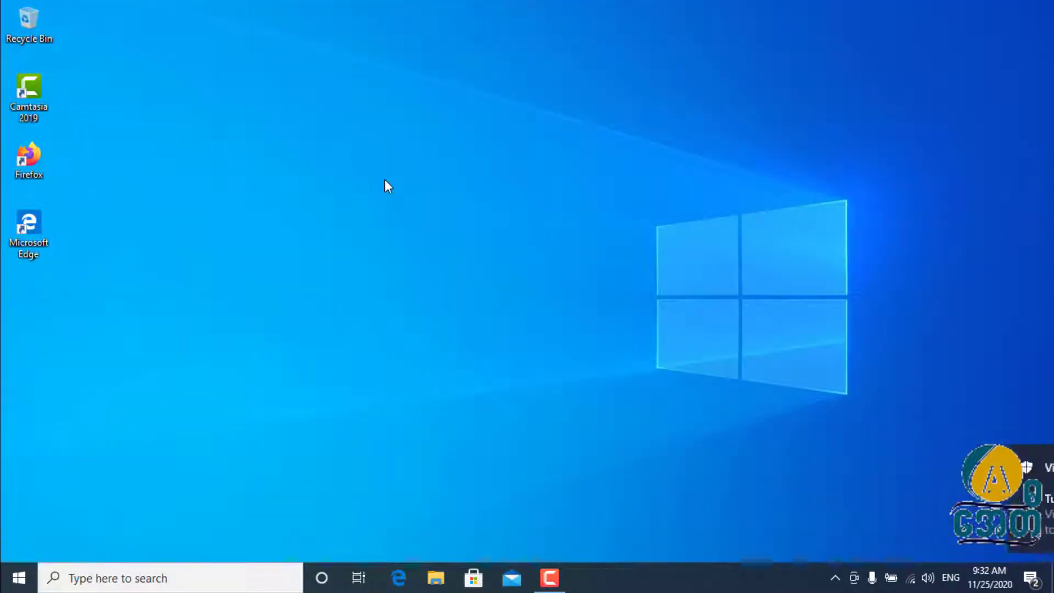
- Open the Downloads folder in a maximized File Explorer window and select the Internet Download Manager 6.38.12 archive
key("super+e")
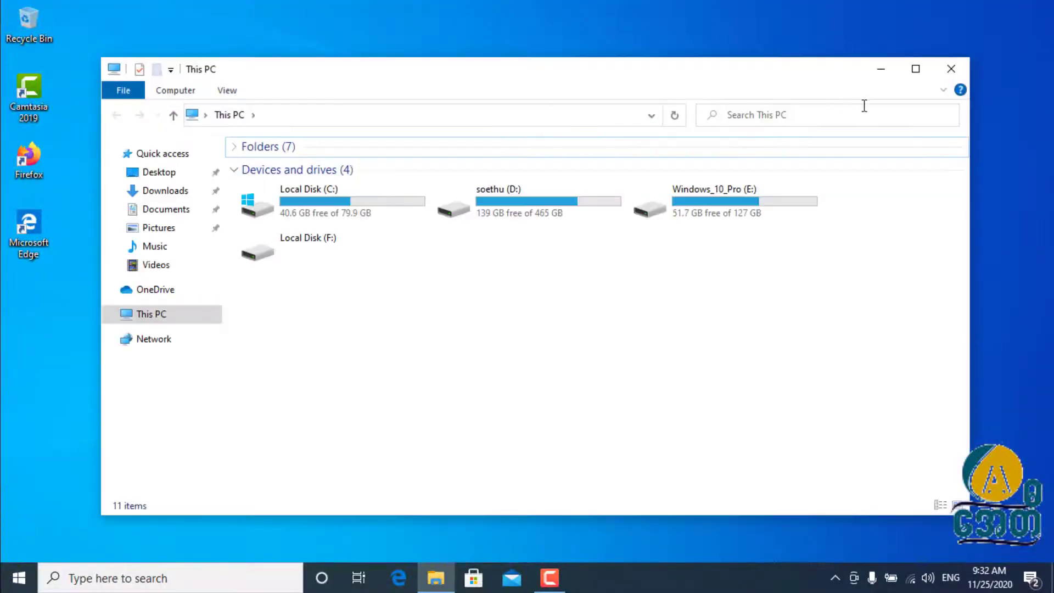
left_click(915, 69)
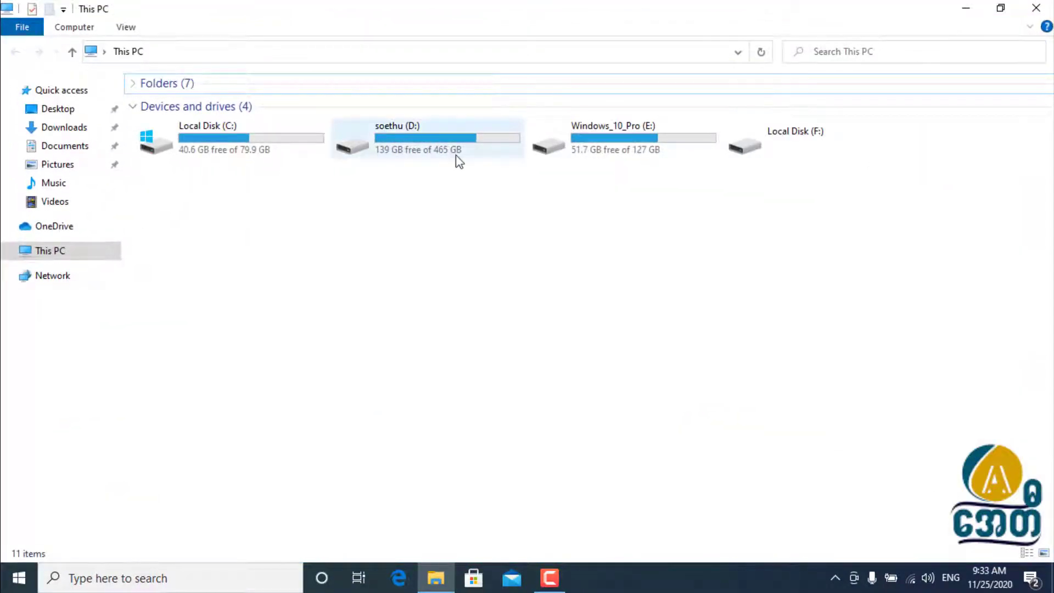
left_click(55, 127)
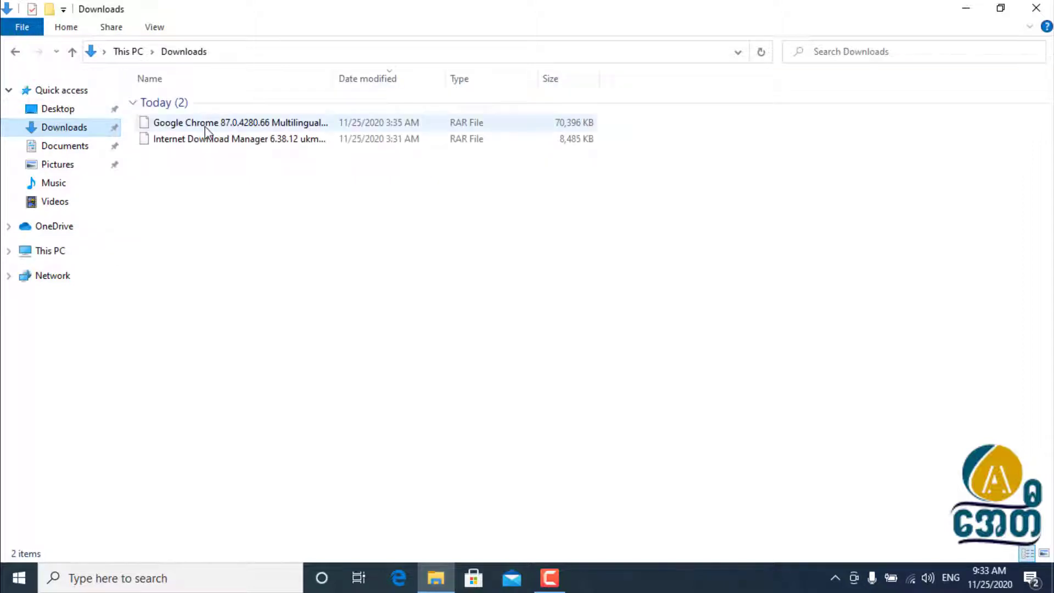
left_click(207, 140)
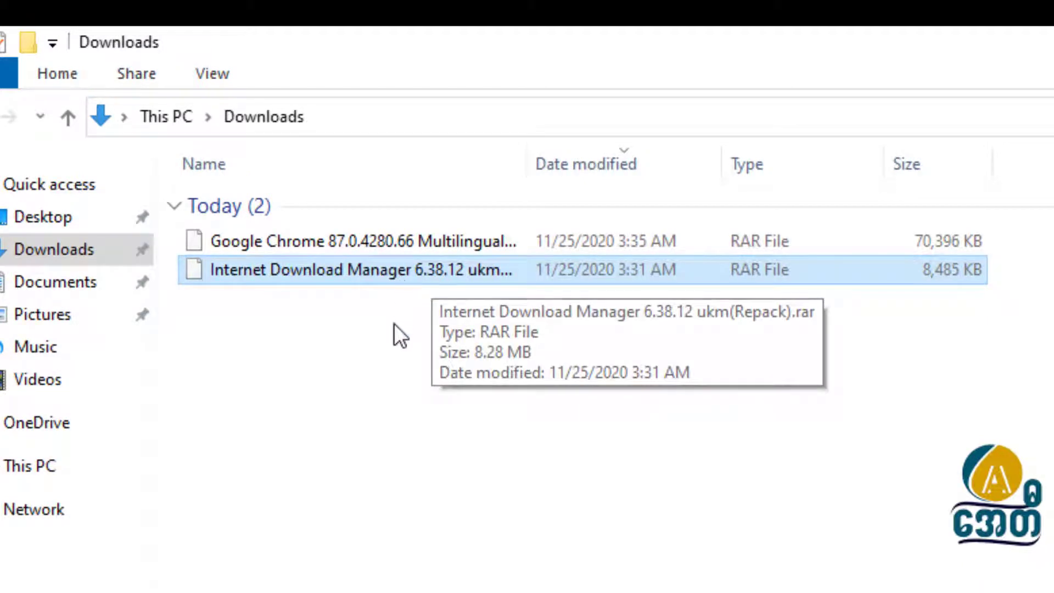
left_click(407, 368)
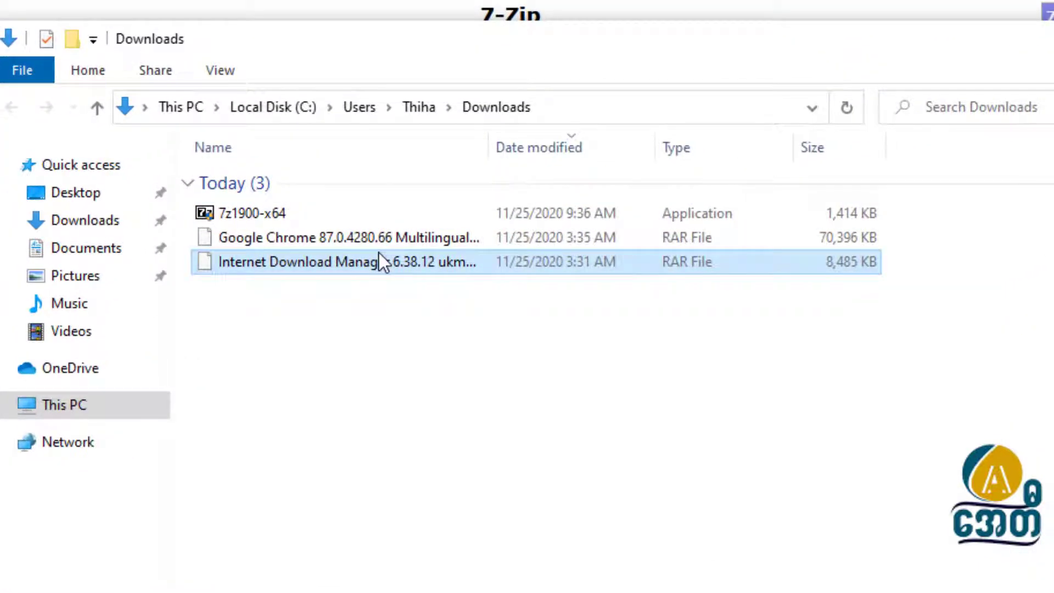
- Extract the Internet Download Manager 6.38.12 ukm(Repack).rar archive to the Desktop with 7-Zip
right_click(379, 252)
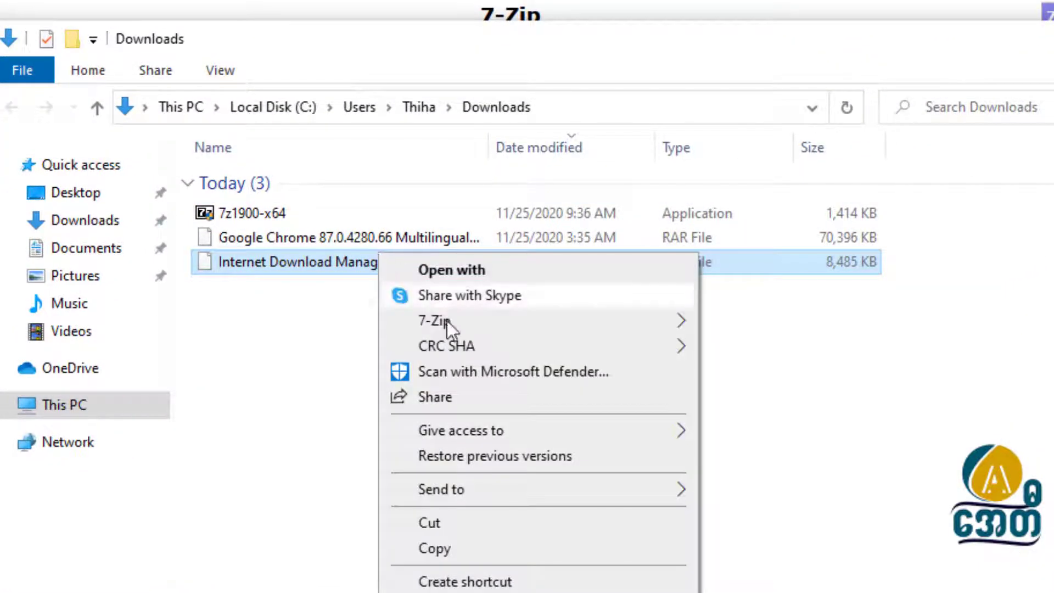
mouse_move(448, 321)
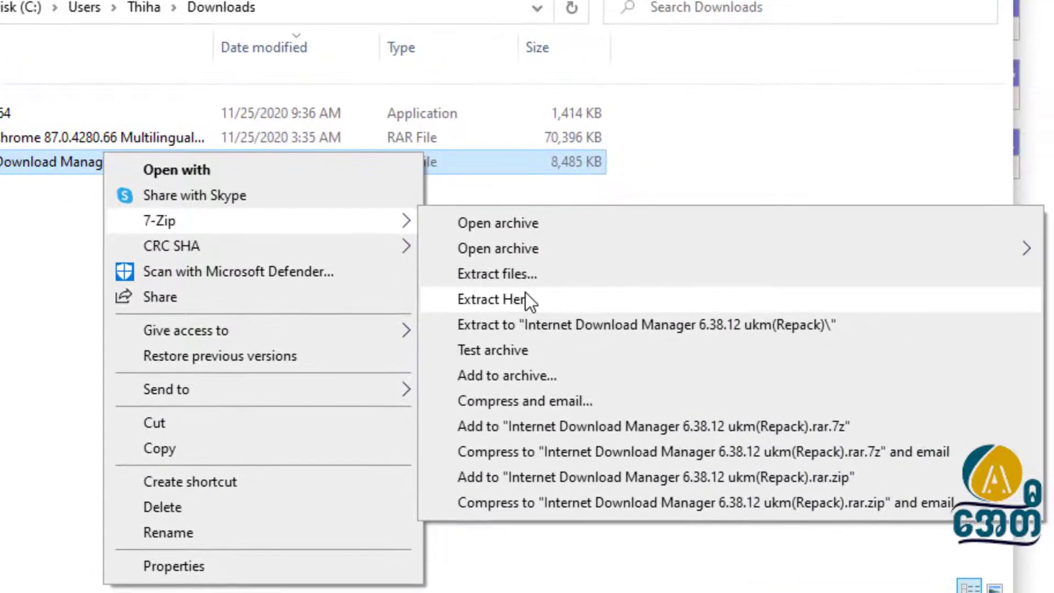
left_click(525, 277)
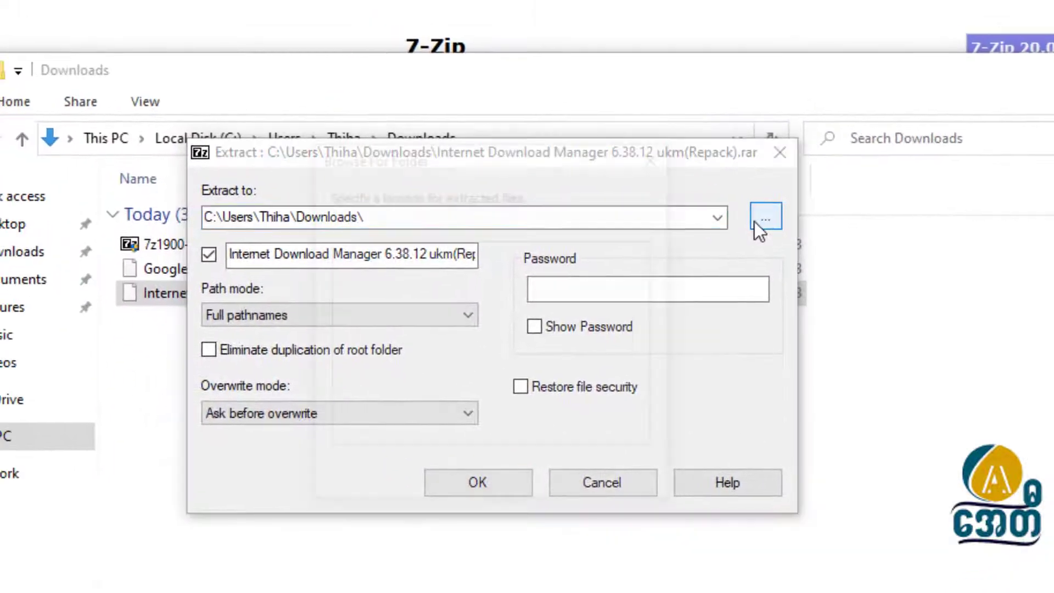
left_click(720, 189)
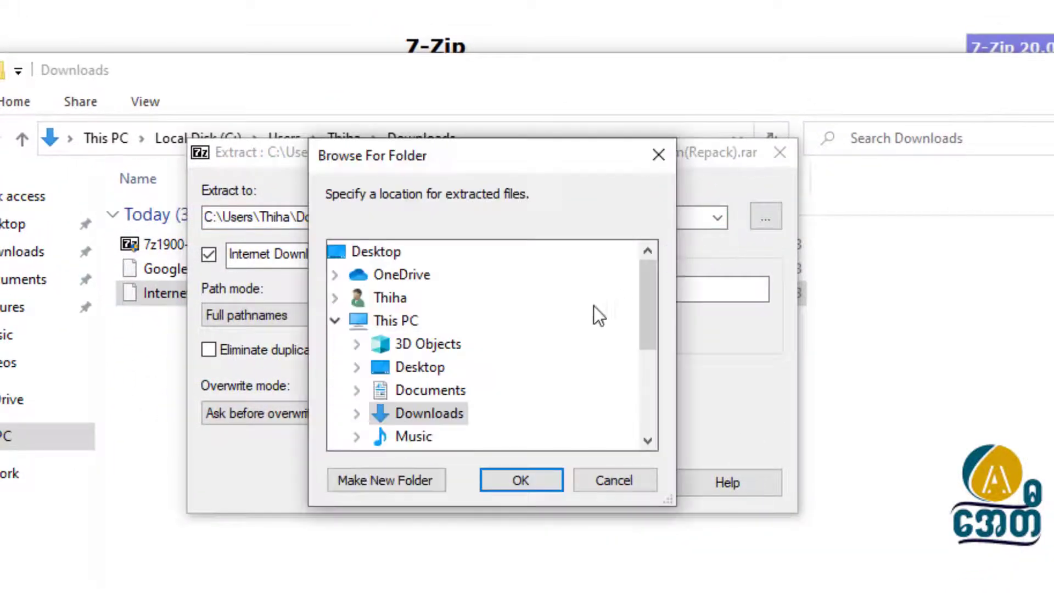
left_click(354, 253)
left_click(521, 482)
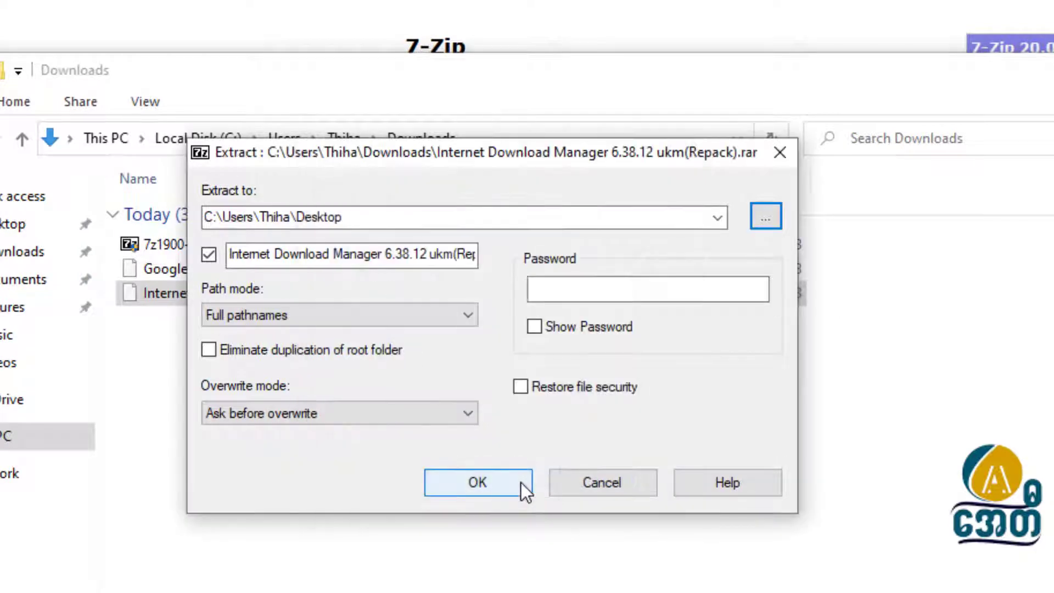
left_click(508, 481)
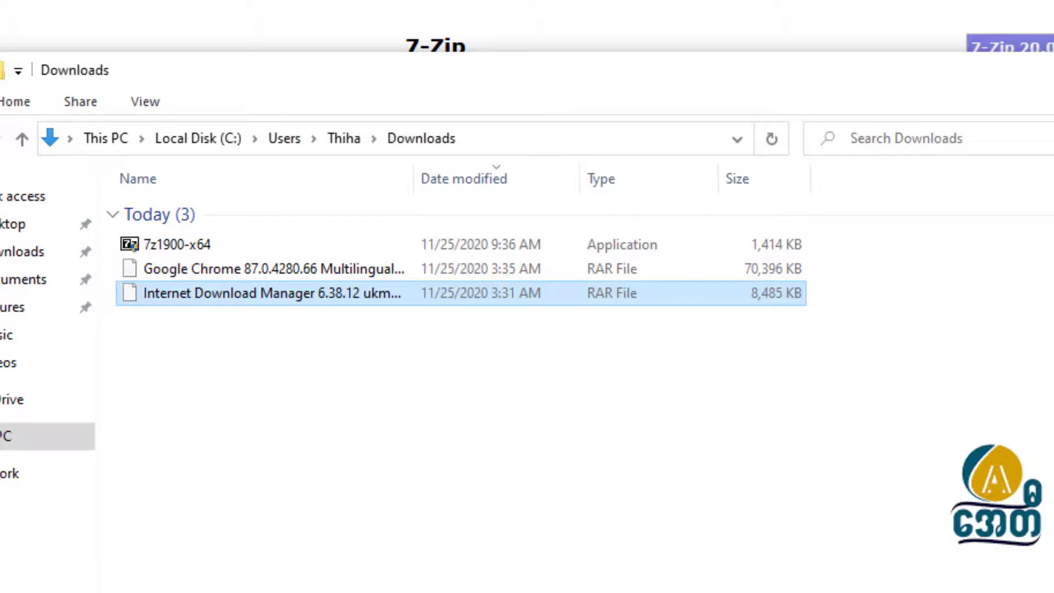
- Close the Downloads window and the 7-Zip website, and move the extracted folder toward the middle of the desktop
left_click(1014, 104)
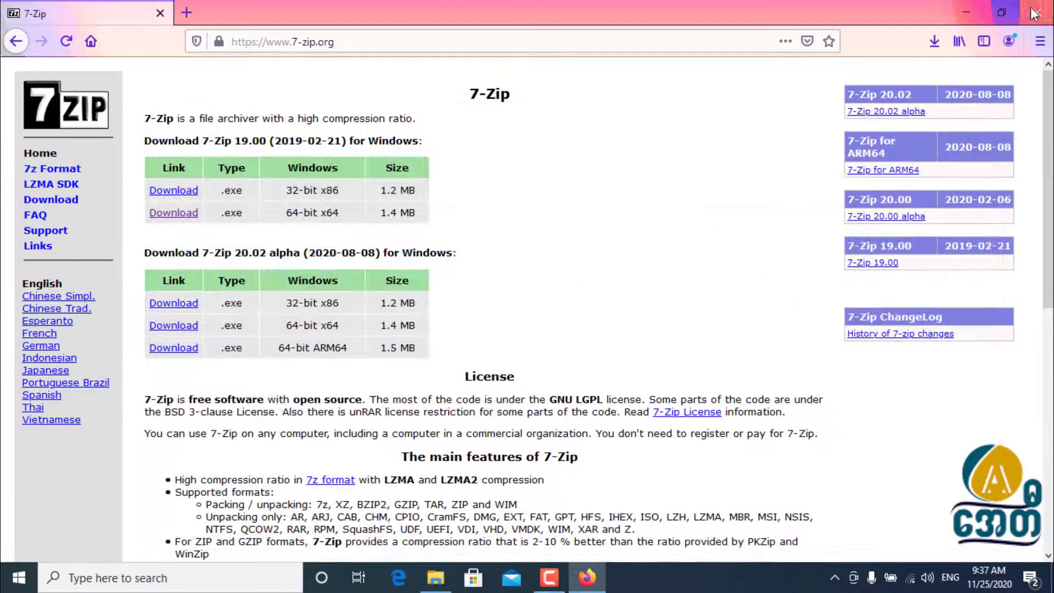
left_click(1034, 14)
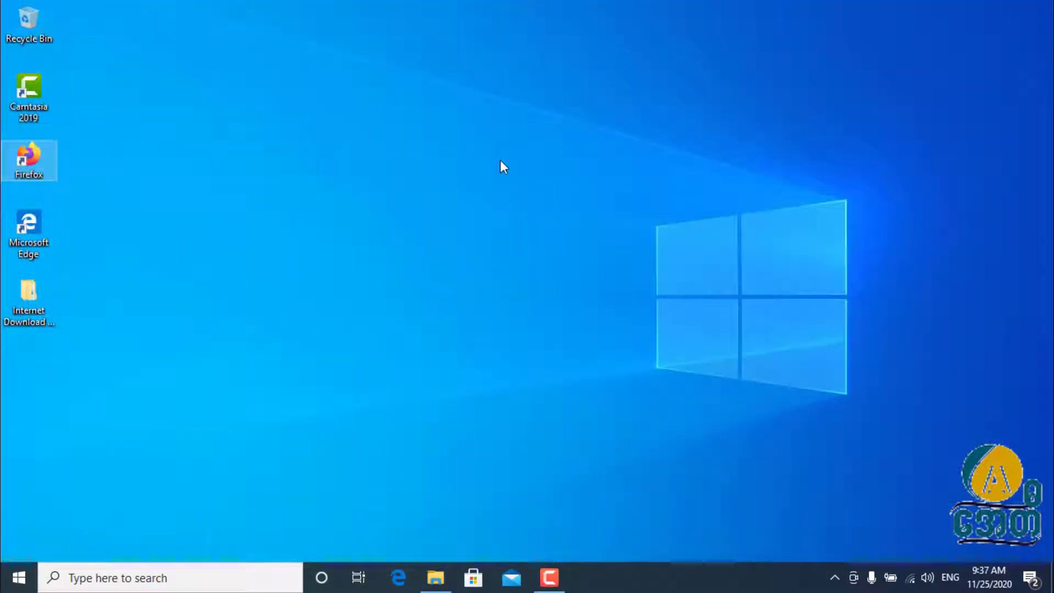
left_click_drag(28, 304, 442, 159)
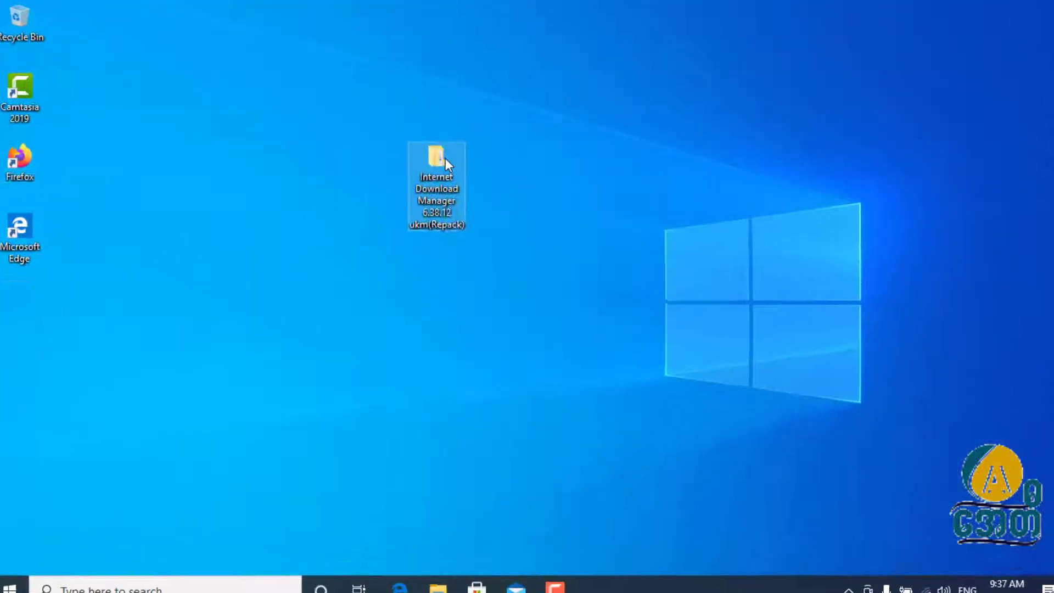
- Open the extracted Internet Download Manager folder and its subfolder, and run the installer application as administrator
double_click(575, 254)
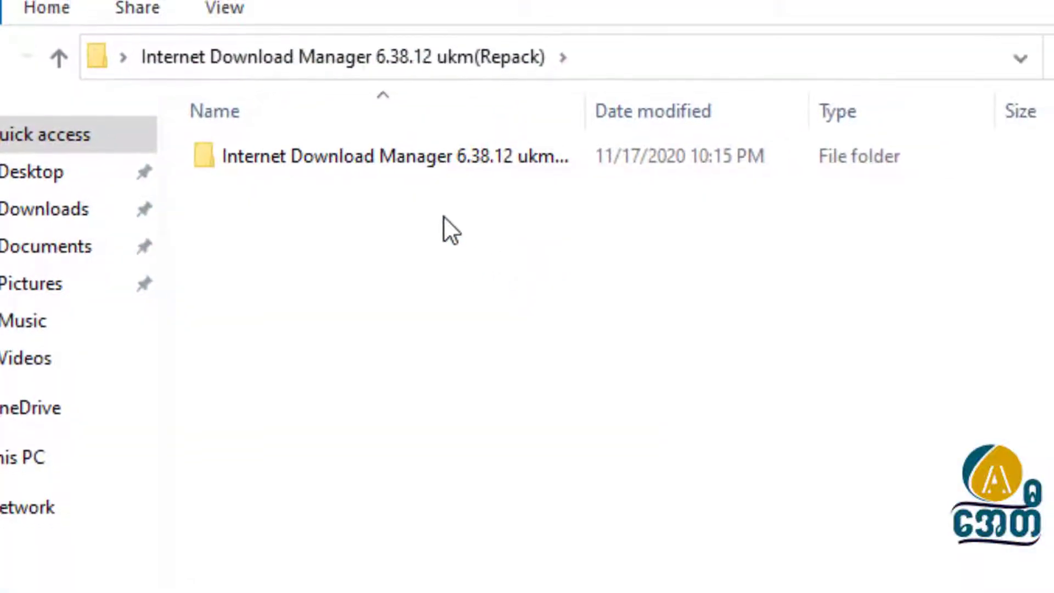
left_click(443, 160)
double_click(442, 160)
left_click(384, 258)
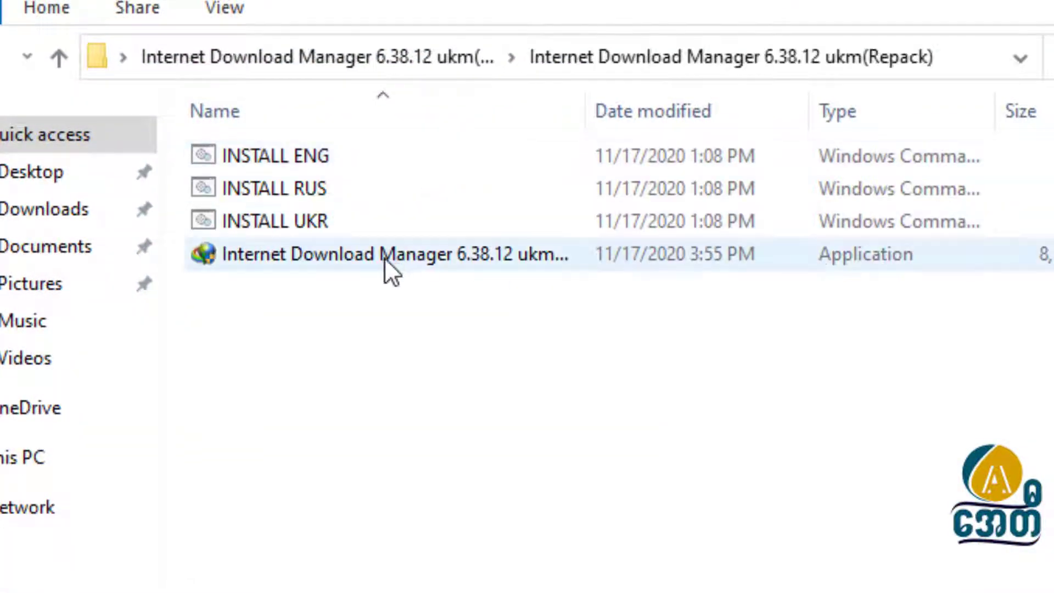
right_click(385, 260)
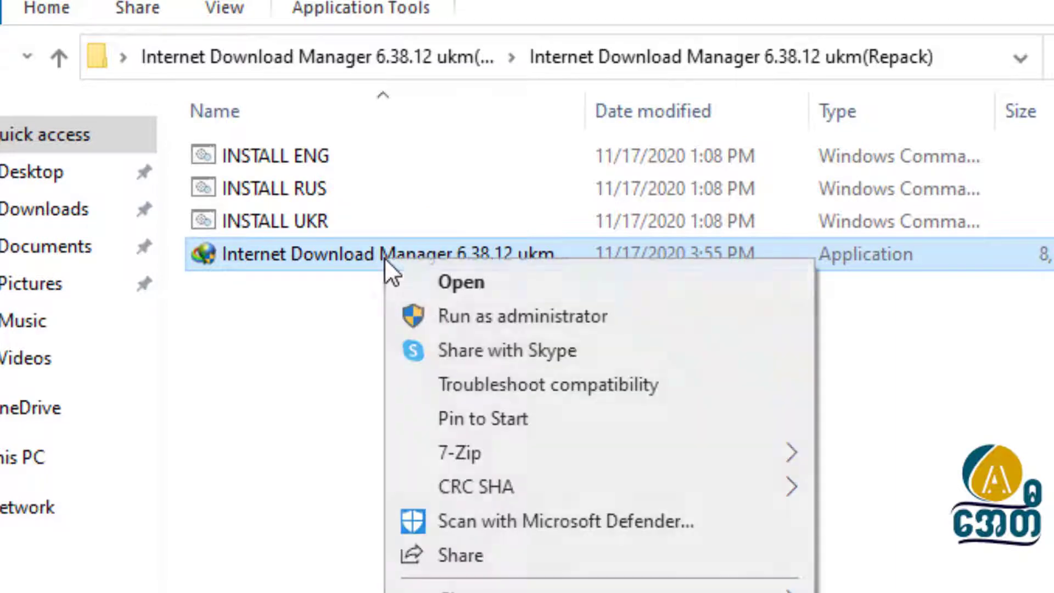
left_click(432, 309)
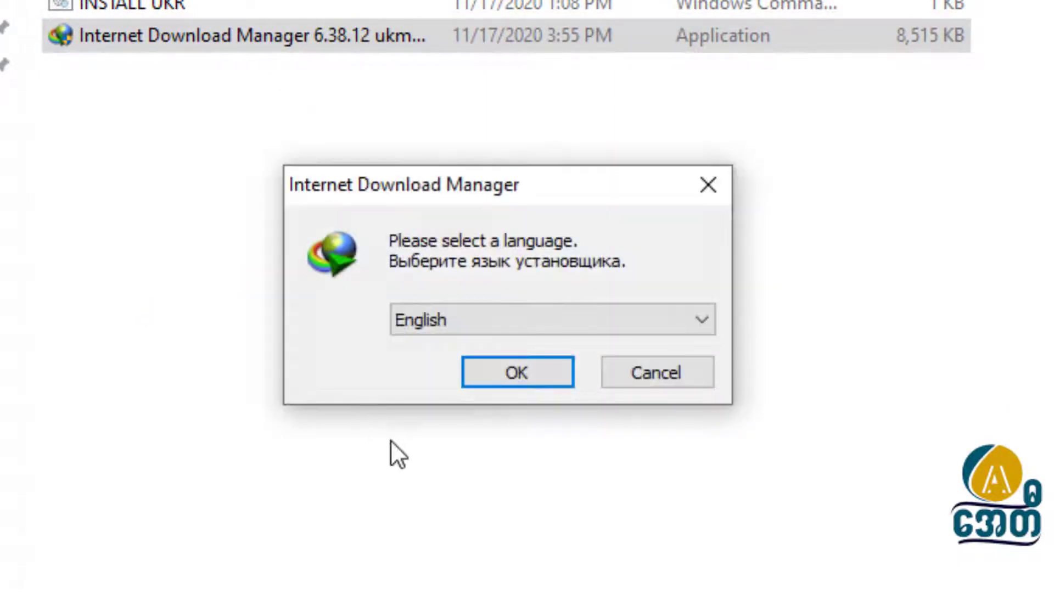
- Install Internet Download Manager in English without Yandex.Browser and Yandex services, and close the installer
left_click(502, 375)
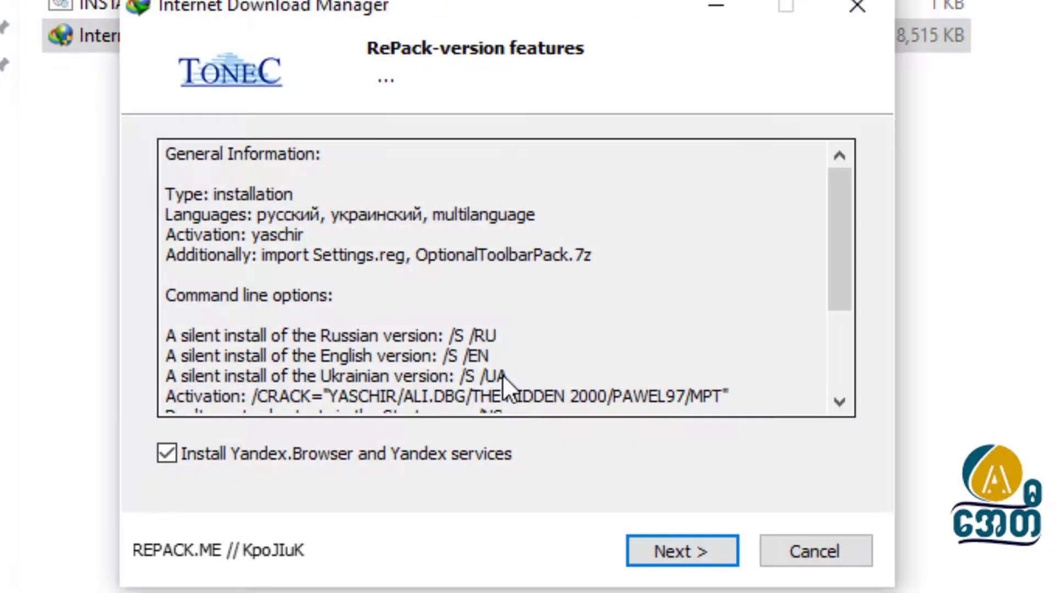
left_click(192, 457)
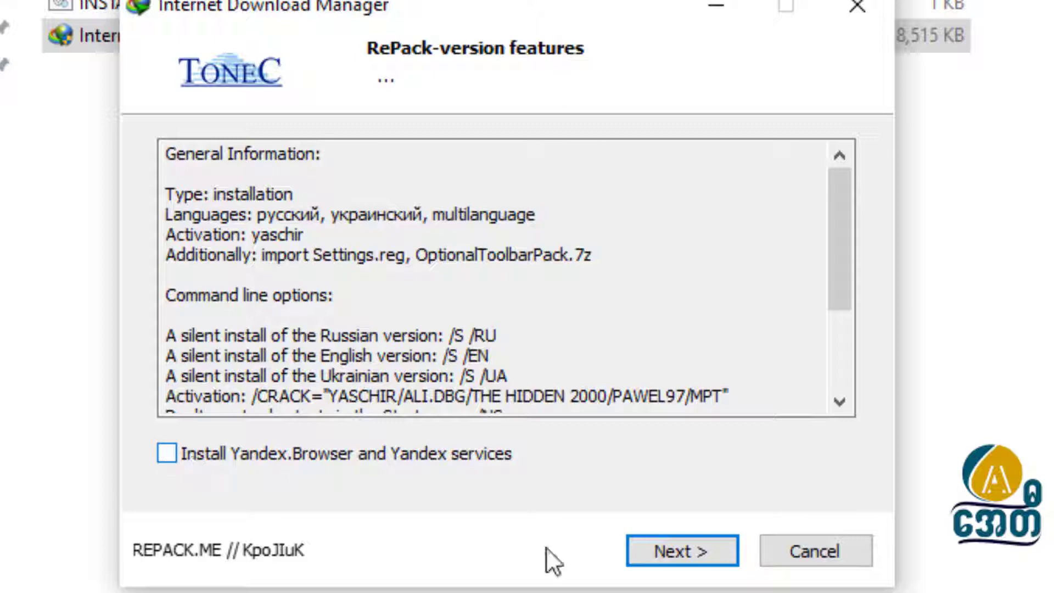
left_click(658, 554)
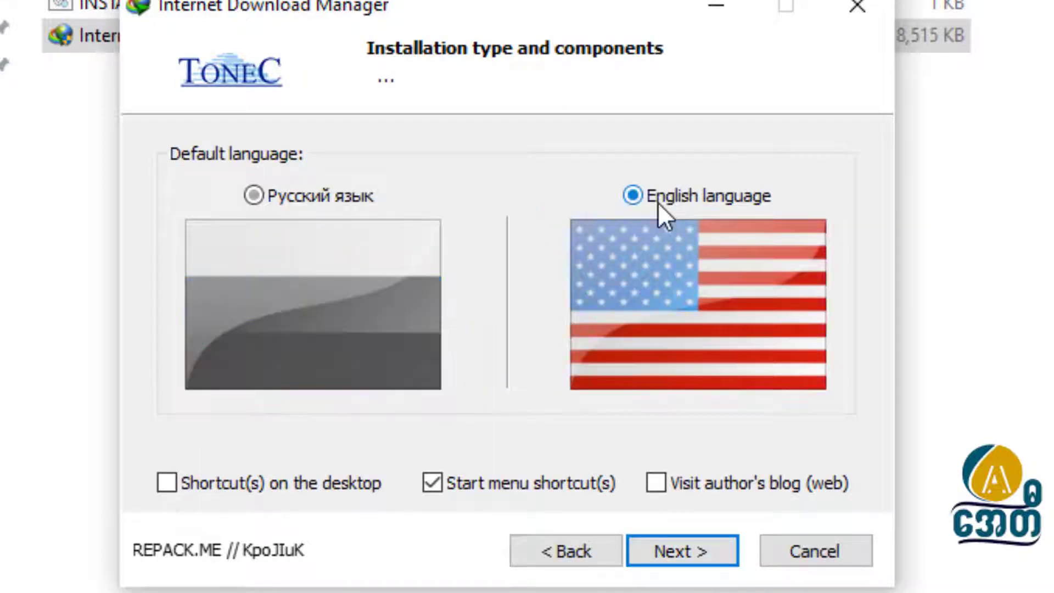
left_click(674, 551)
left_click(674, 551)
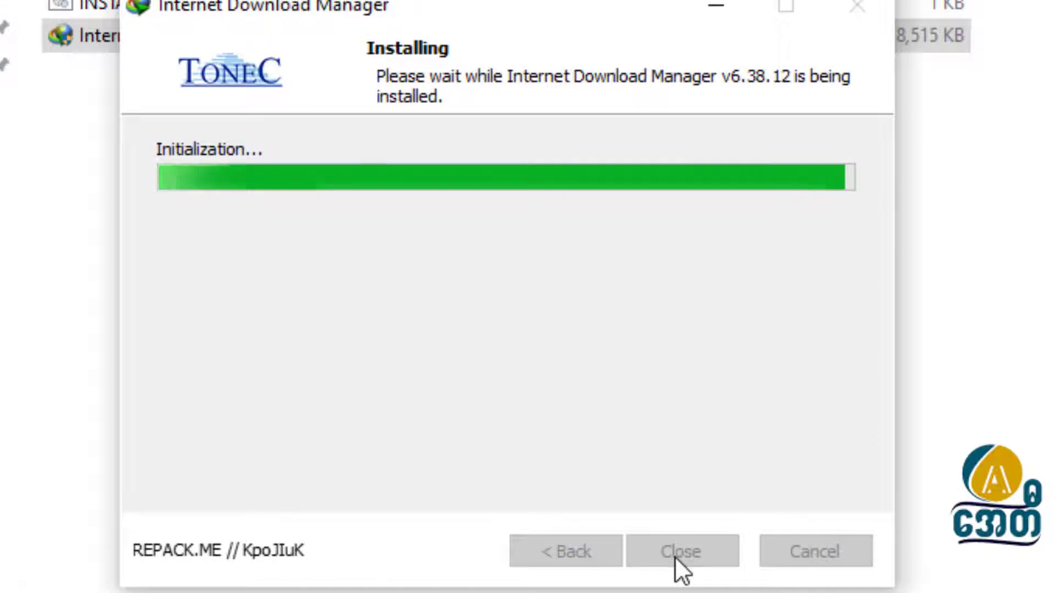
left_click(675, 554)
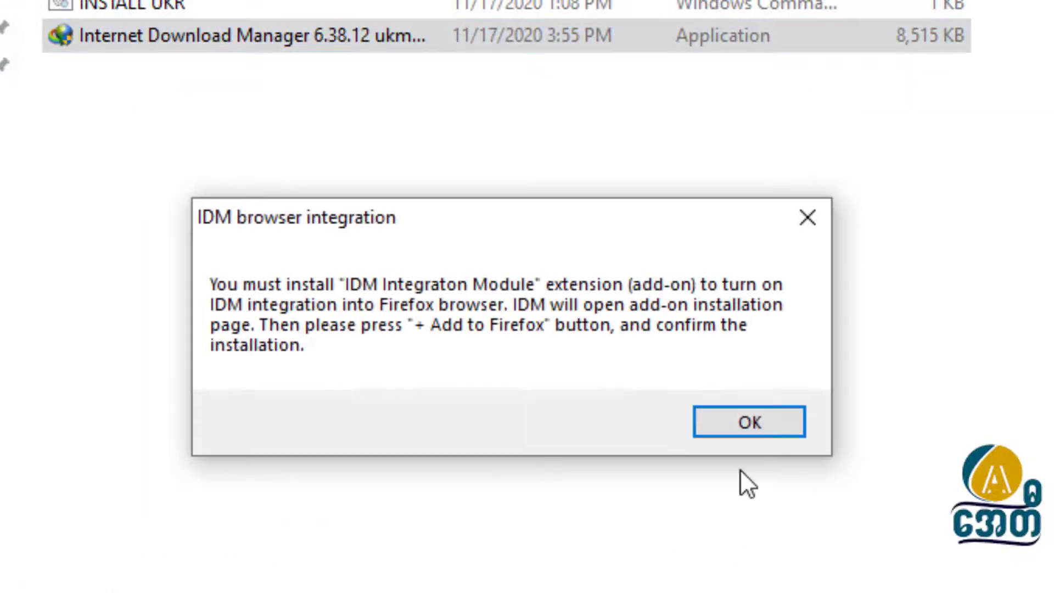
- Dismiss the Firefox and Edge integration prompts, and close the Microsoft Store and both folder windows
left_click(806, 222)
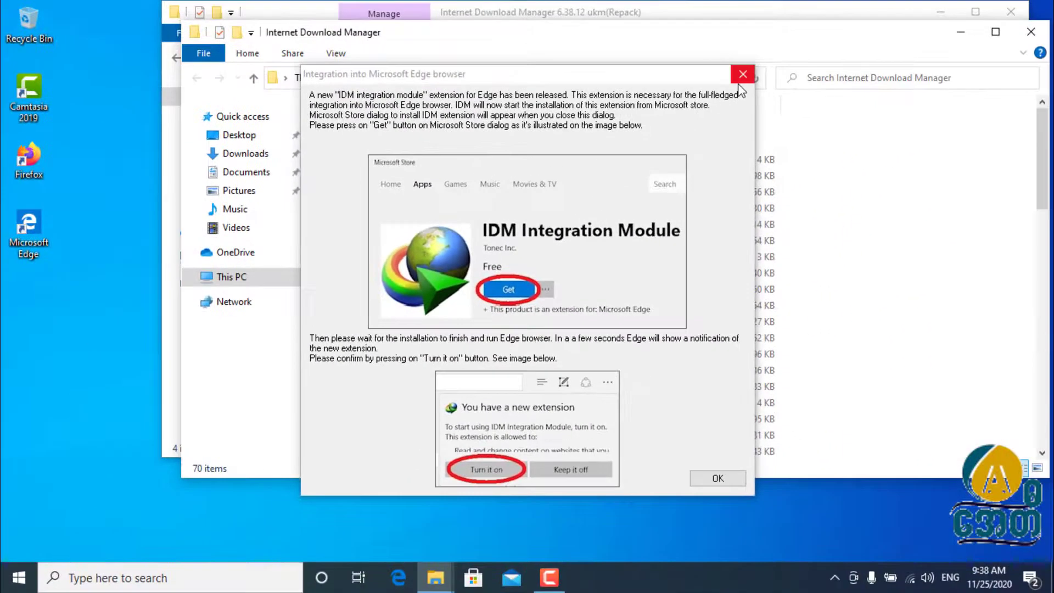
left_click(739, 85)
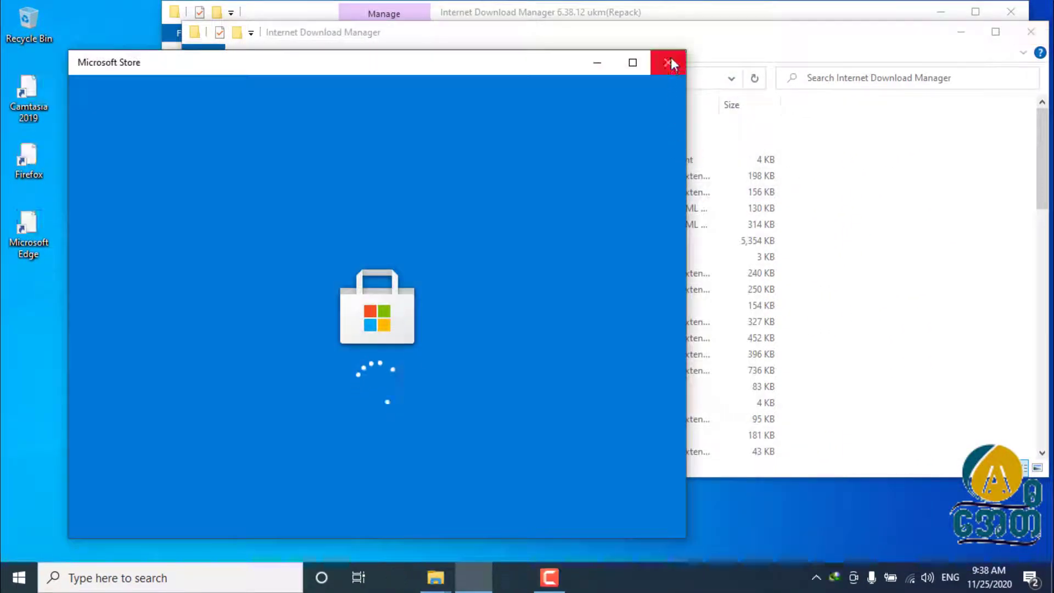
left_click(669, 60)
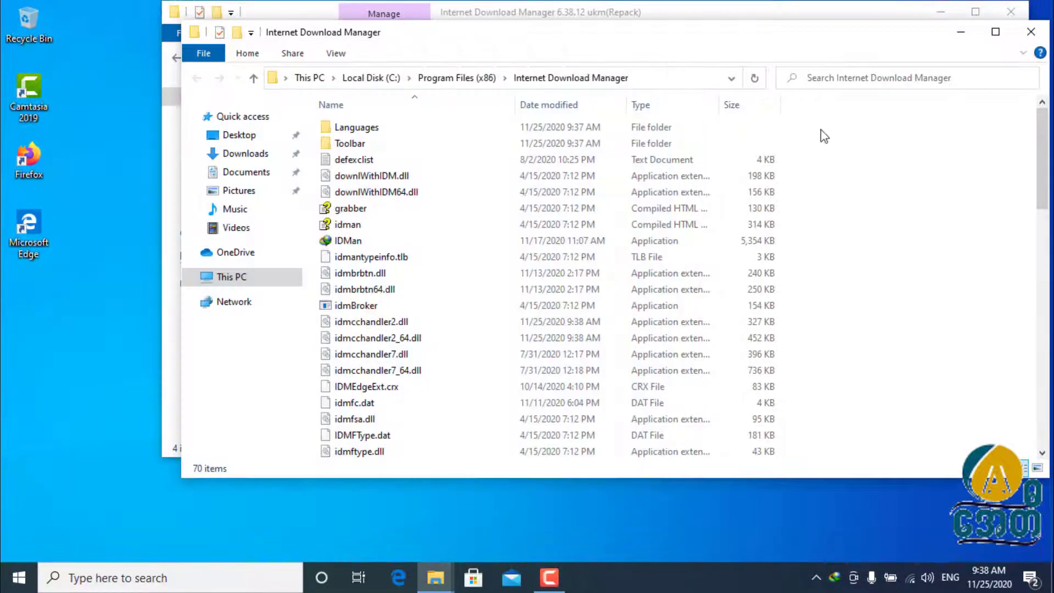
left_click(1030, 31)
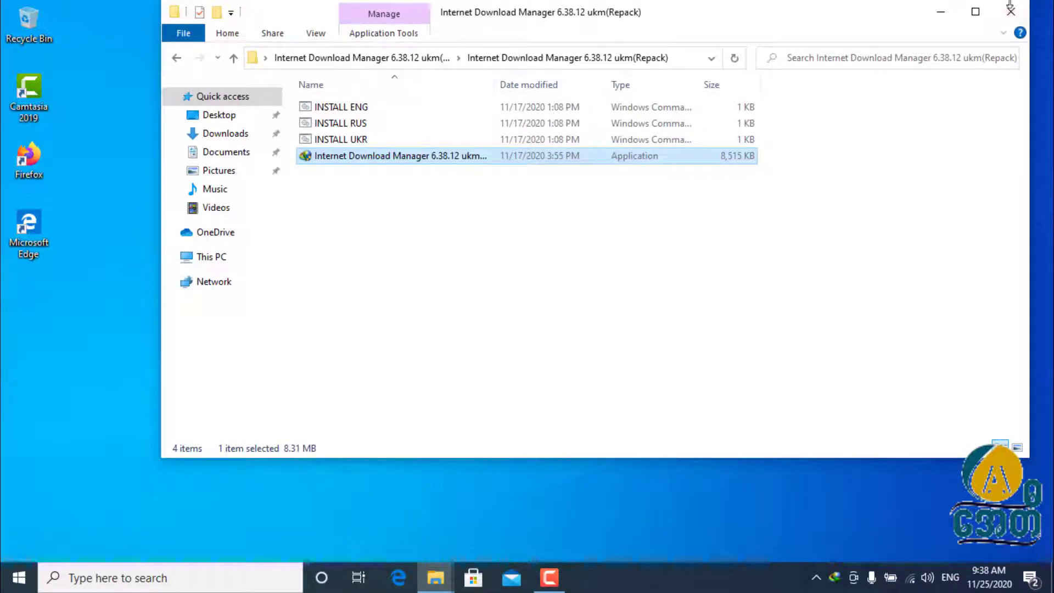
left_click(1009, 9)
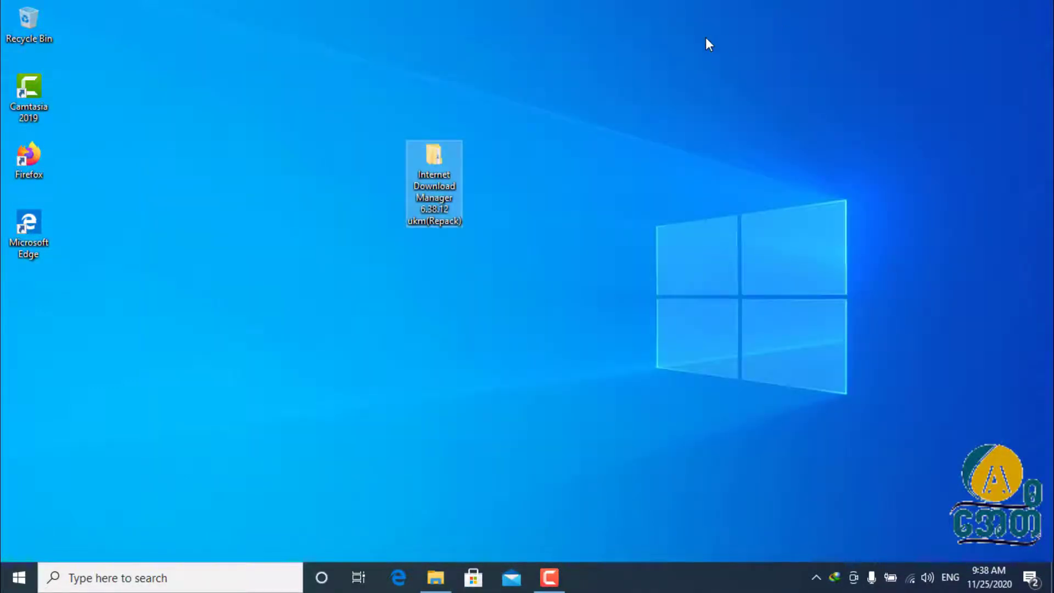
- Refresh the desktop and permanently delete the extracted Internet Download Manager folder
right_click(706, 37)
left_click(733, 106)
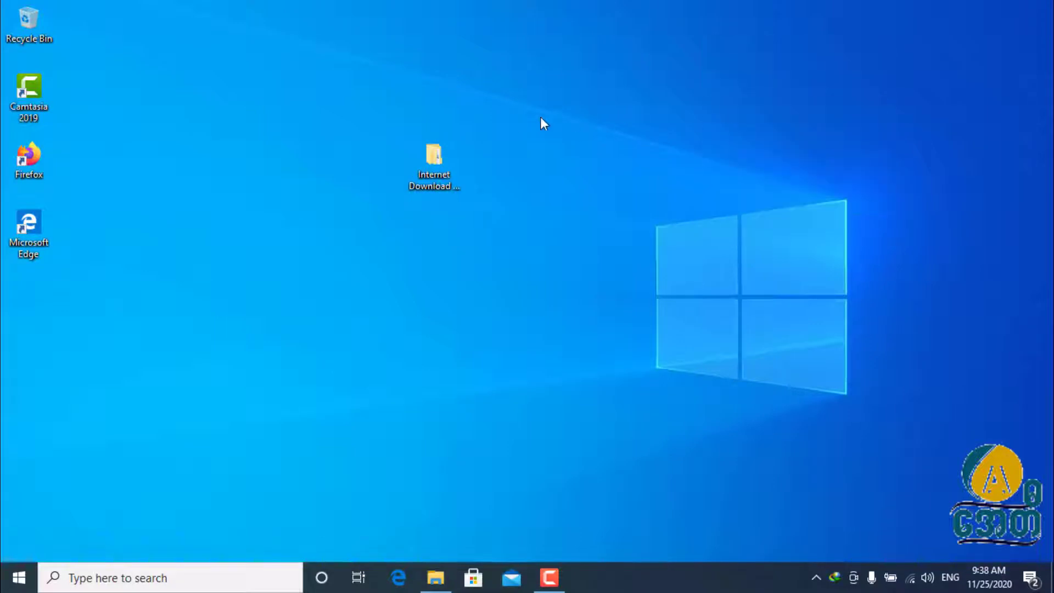
left_click_drag(485, 117, 429, 192)
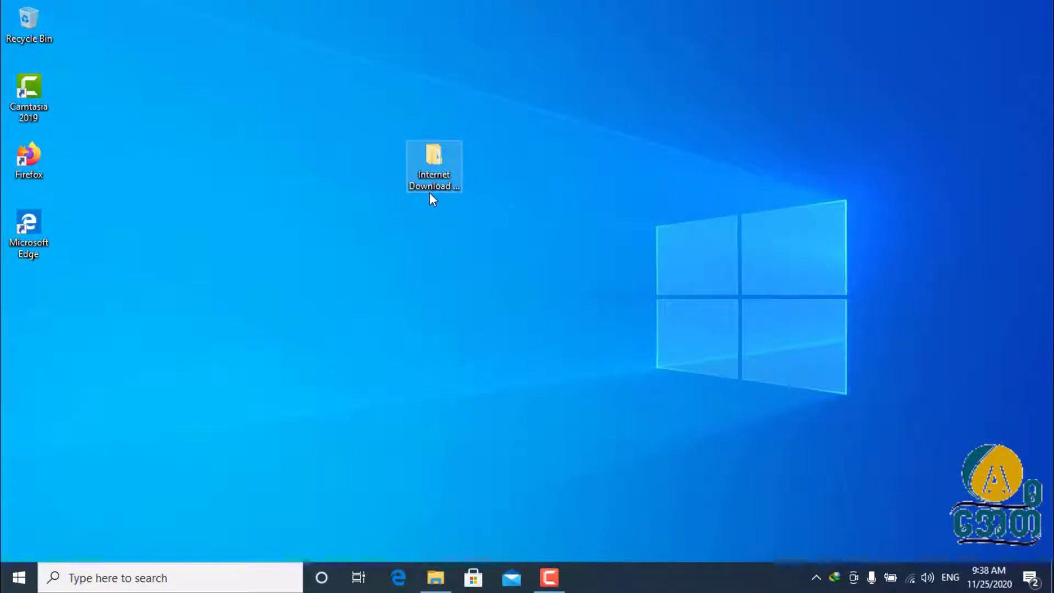
key("shift+Delete")
key("Return")
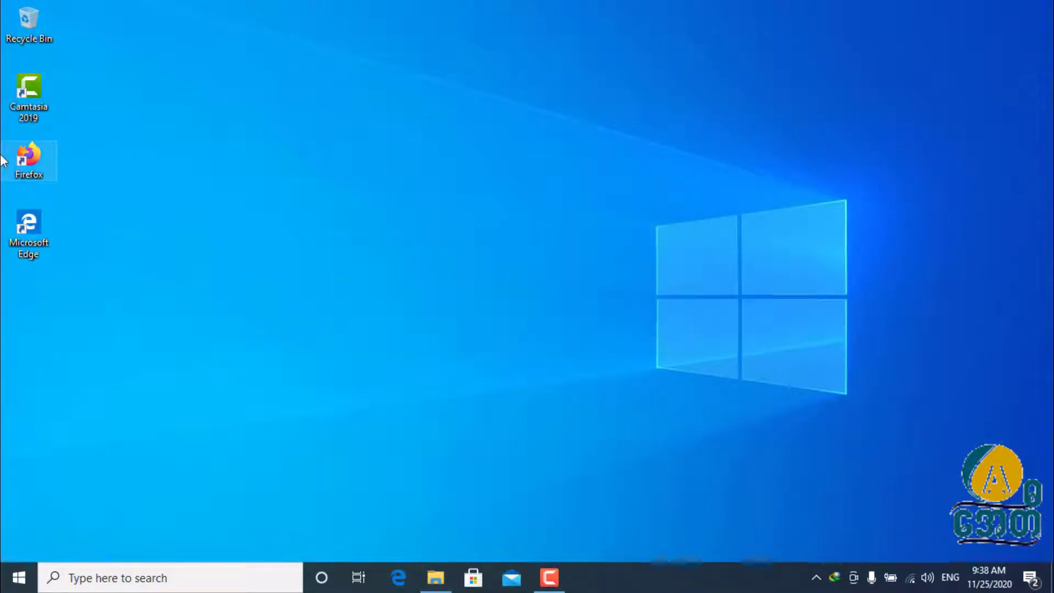
- Extract the Google Chrome 87.0.4280.66 archive from the Downloads folder to the Desktop with 7-Zip
key("super+e")
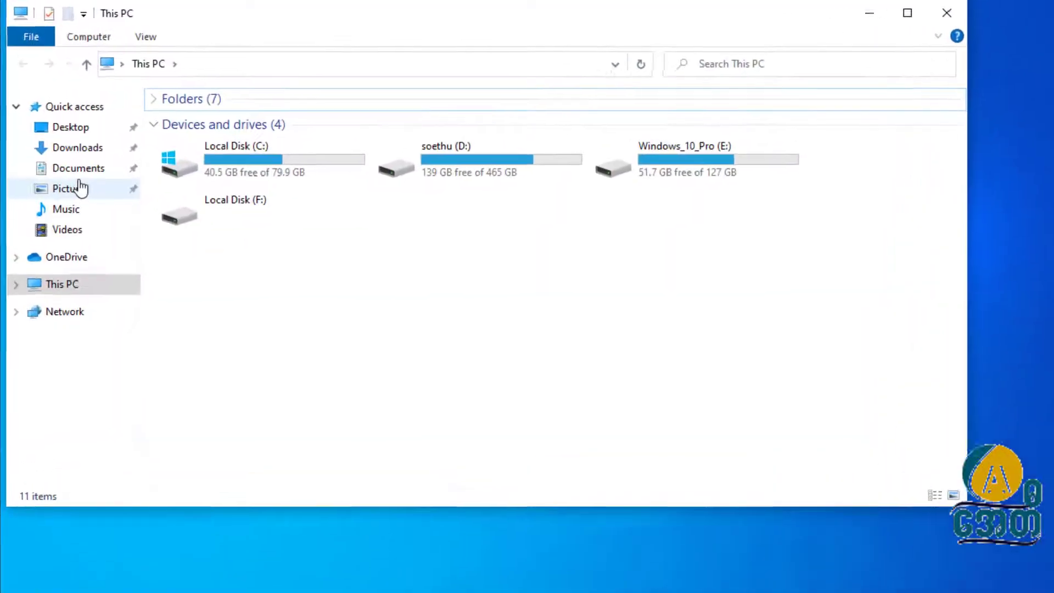
left_click(60, 148)
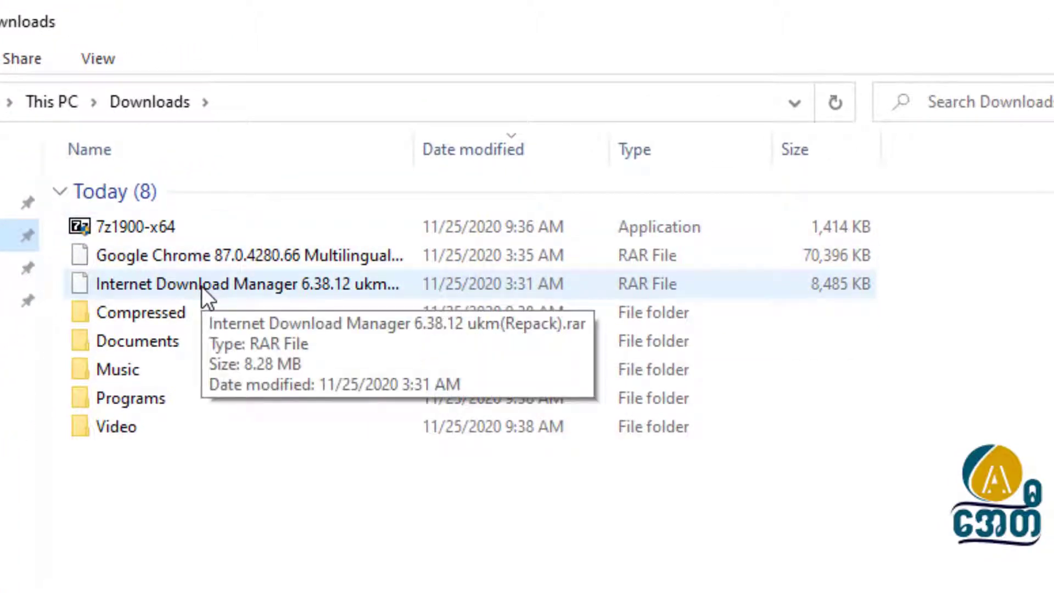
left_click(202, 256)
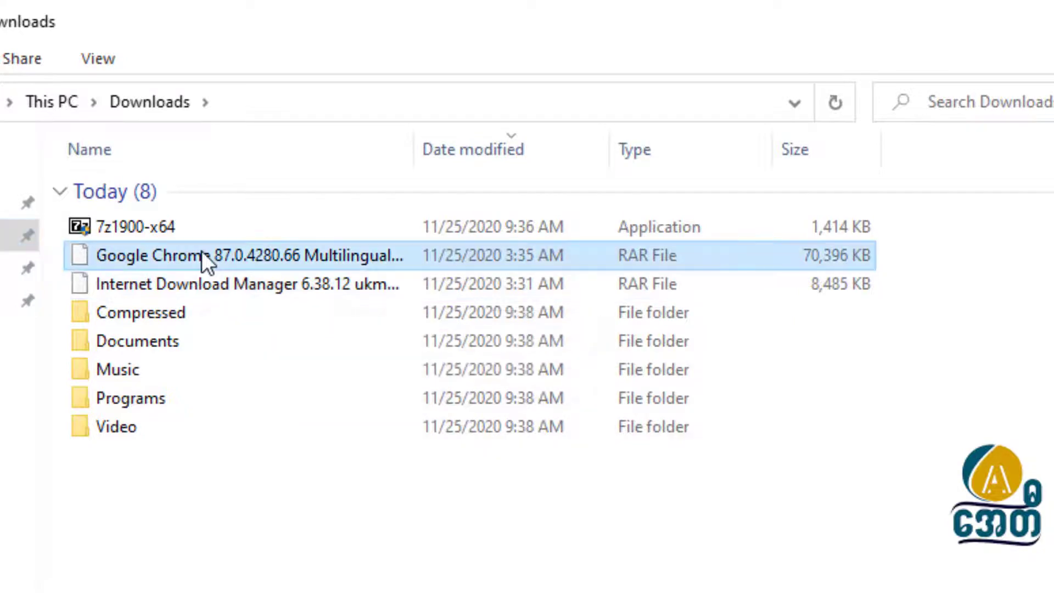
right_click(202, 252)
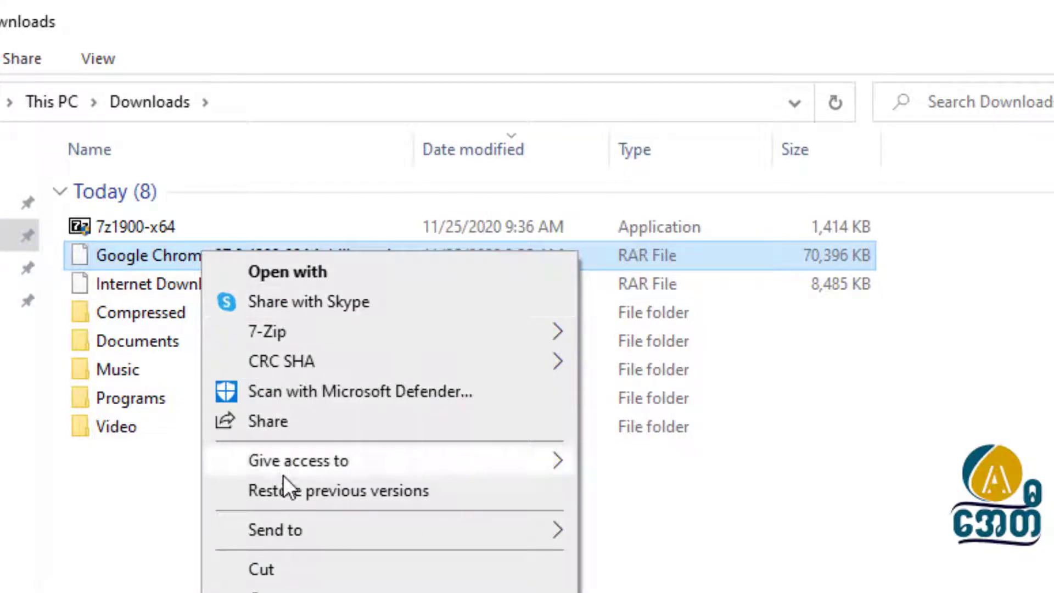
mouse_move(311, 331)
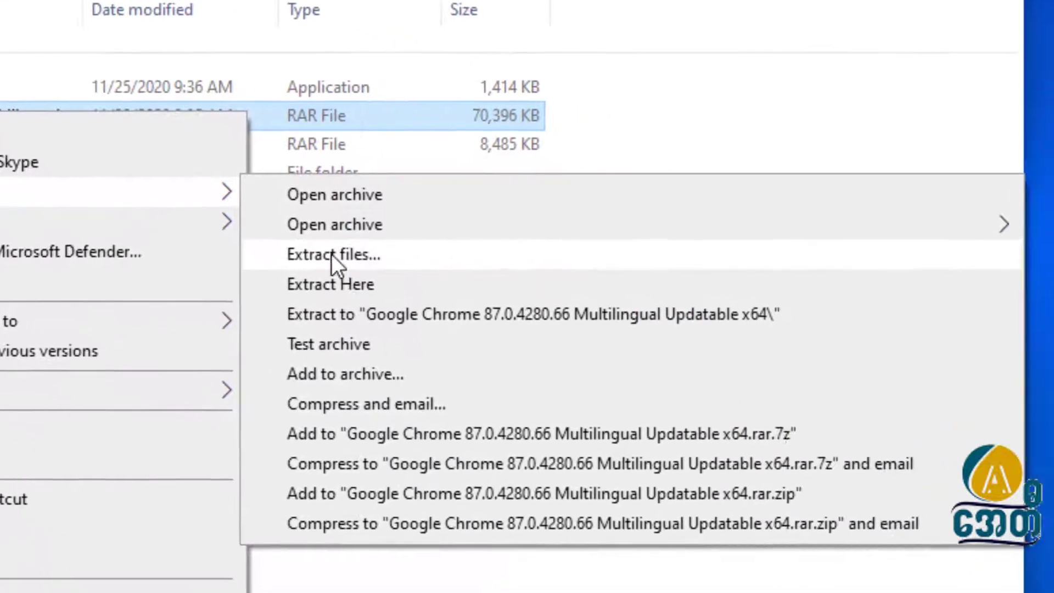
left_click(678, 396)
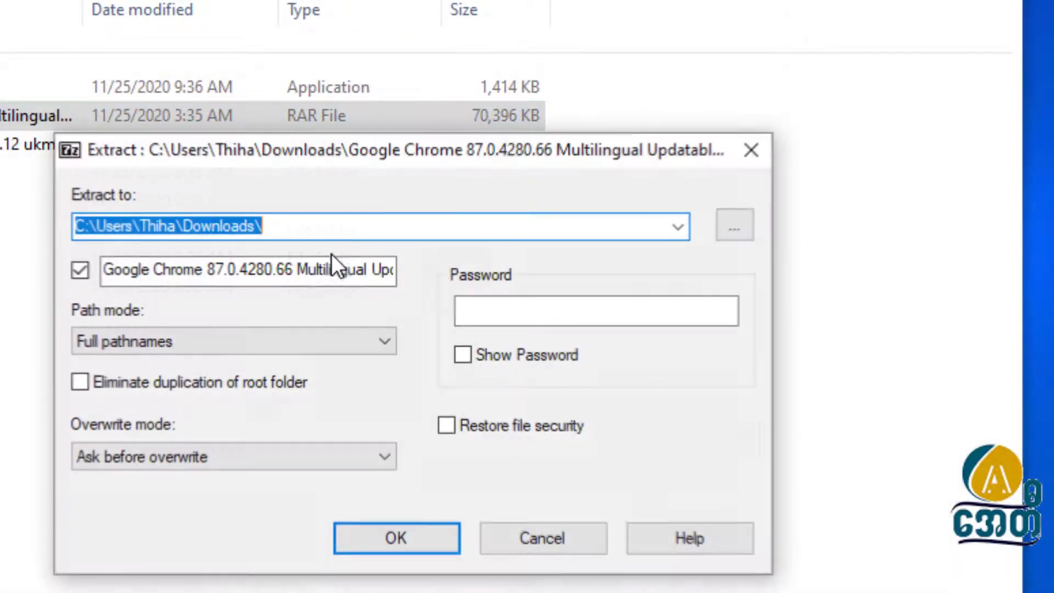
left_click(744, 225)
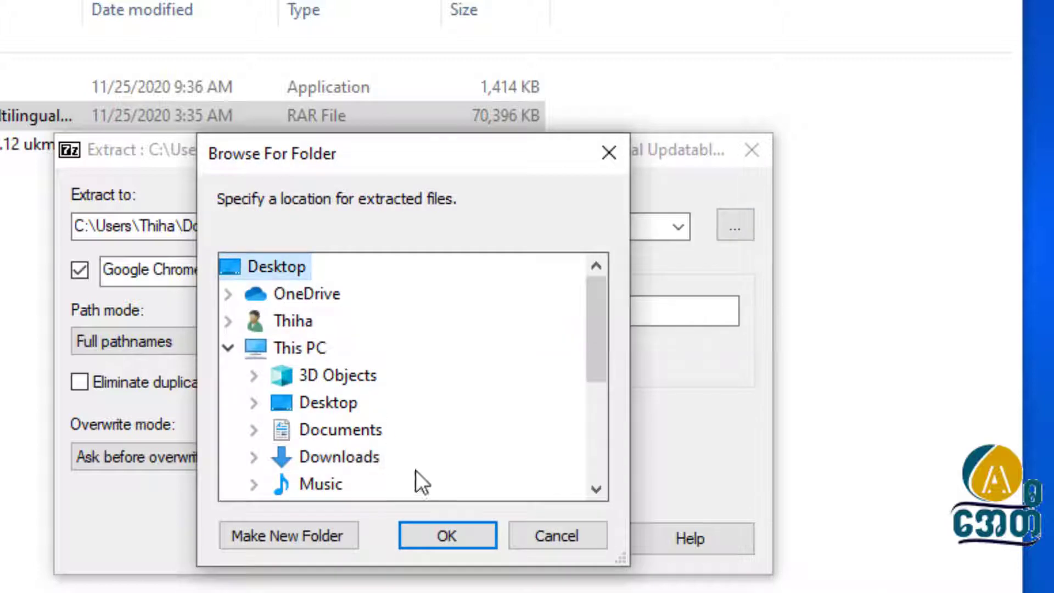
left_click(437, 534)
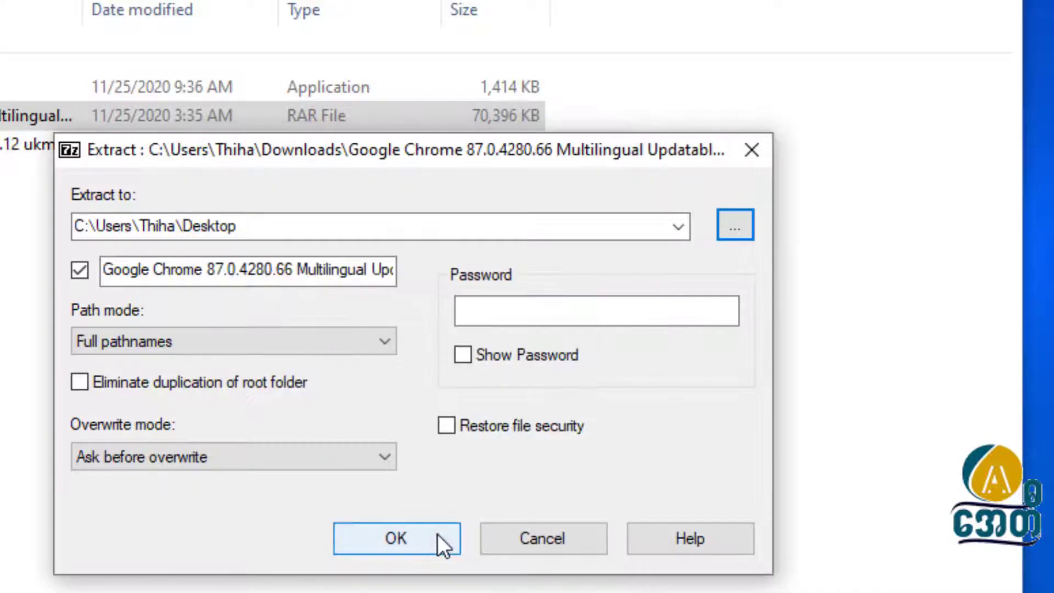
left_click(437, 533)
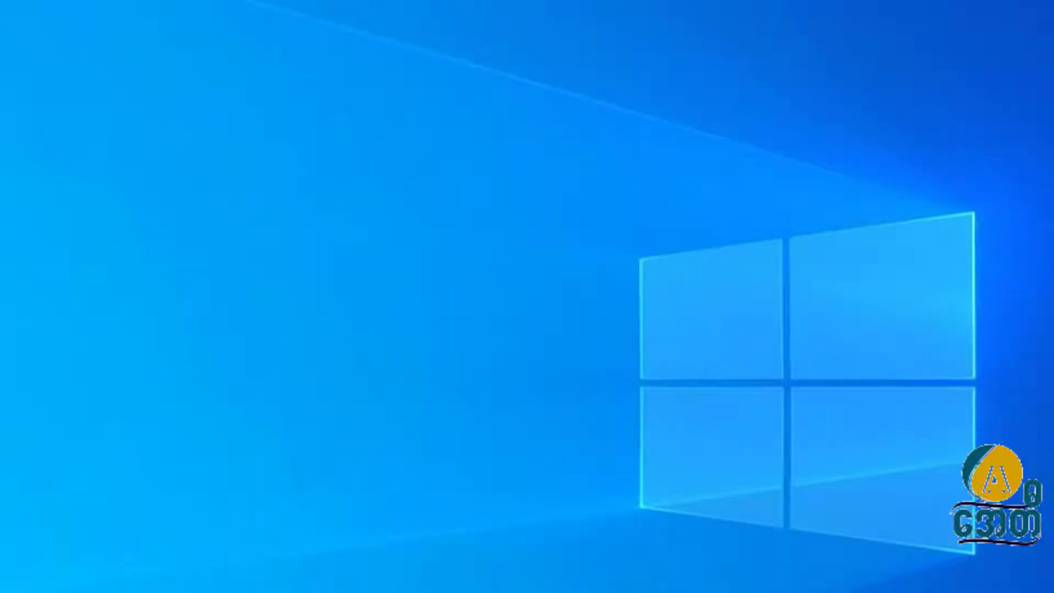
- Open the extracted Google Chrome folder and its subfolder, and display the contents as larger icons
left_click(338, 184)
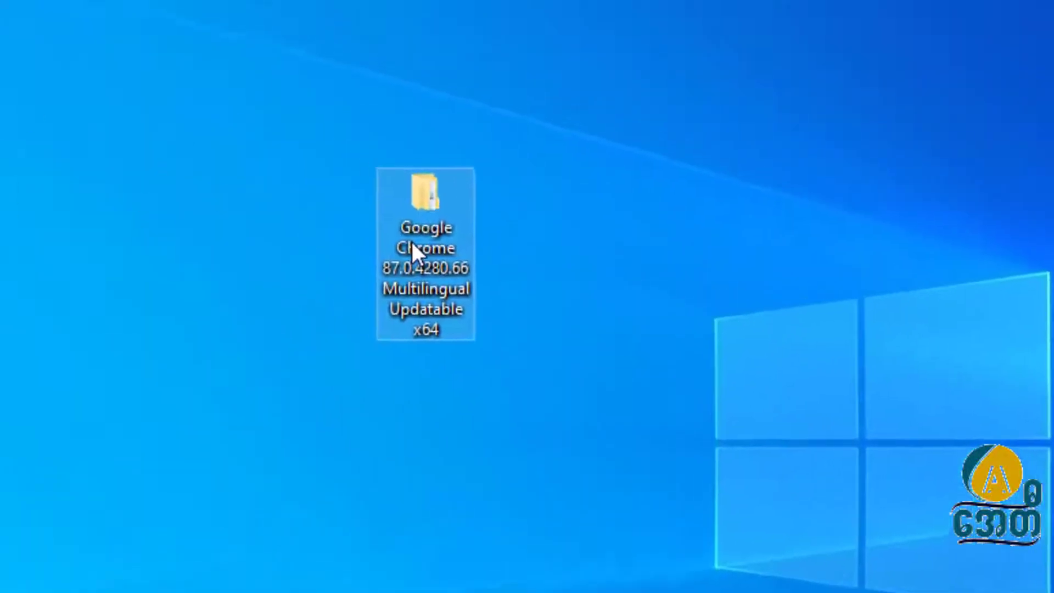
double_click(448, 274)
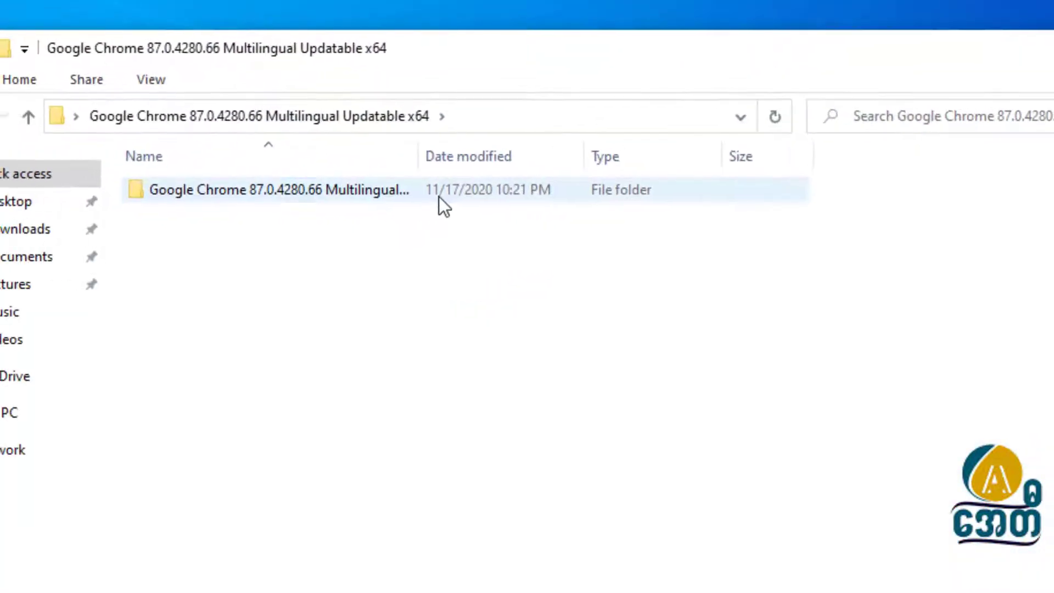
left_click(439, 197)
double_click(440, 196)
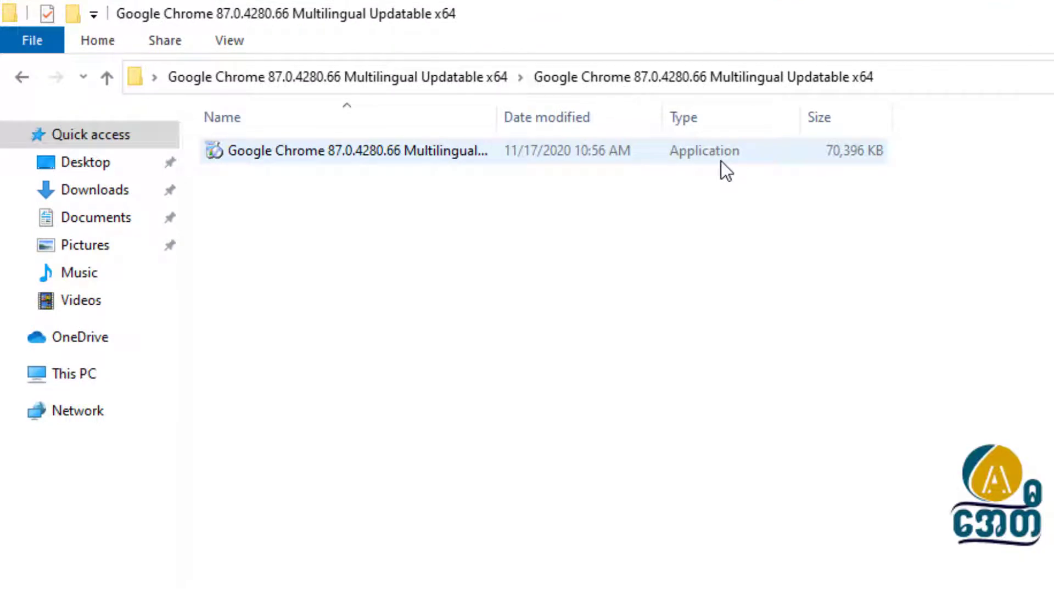
key("ctrl+shift+5")
left_click_drag(723, 158, 392, 292)
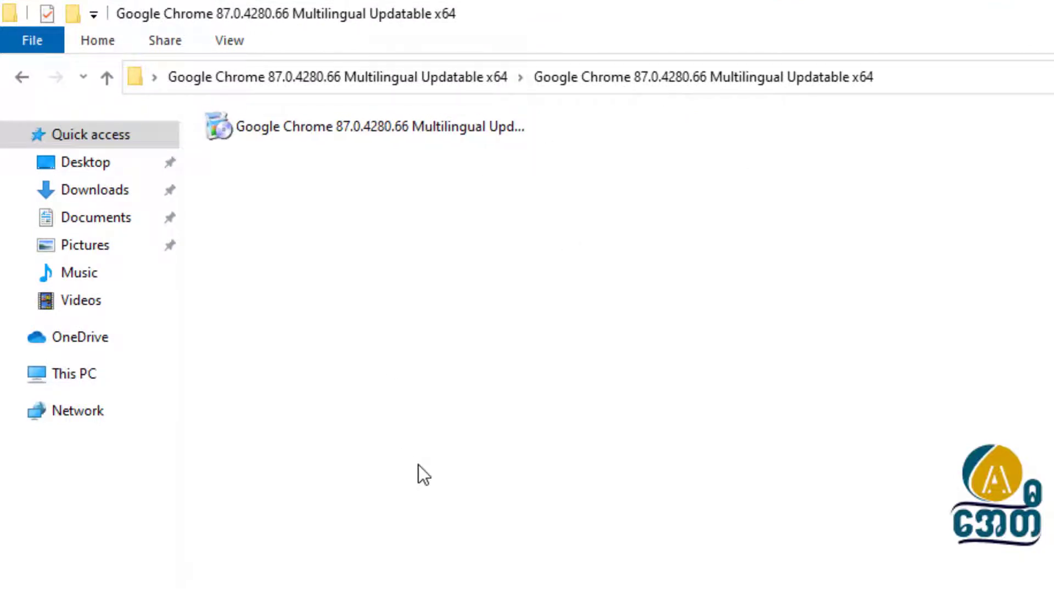
key("ctrl+shift+4")
scroll(421, 465, "up", 1)
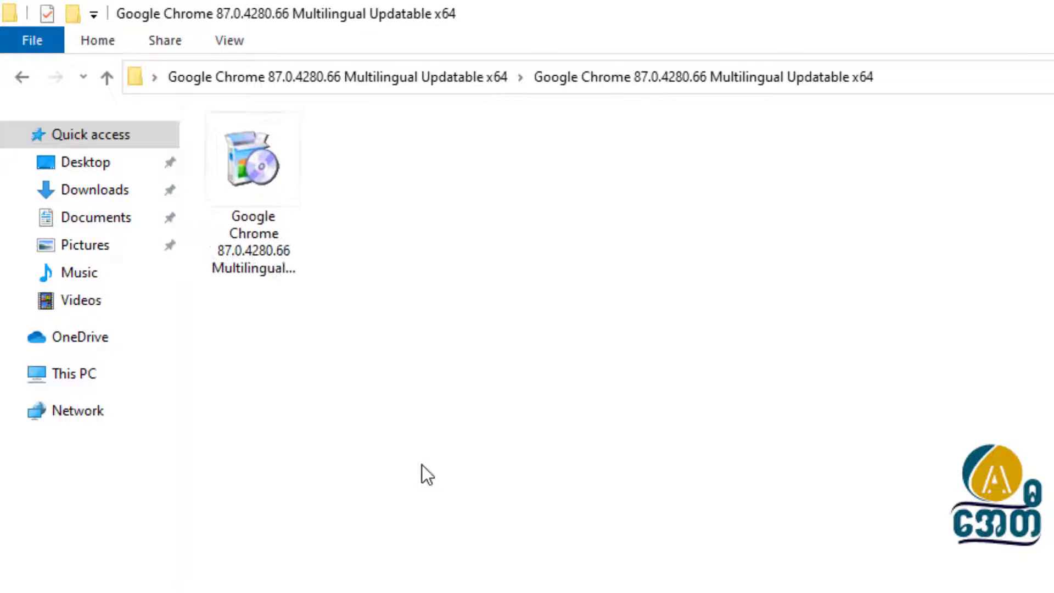
- Run the Google Chrome 87.0.4280.66 installer application as administrator
left_click(244, 183)
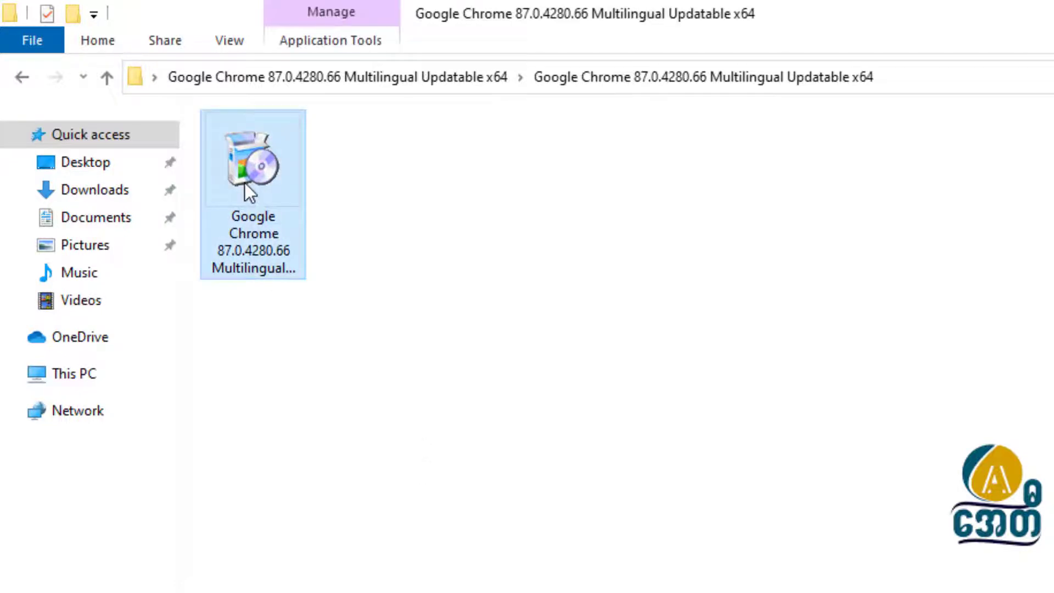
right_click(244, 184)
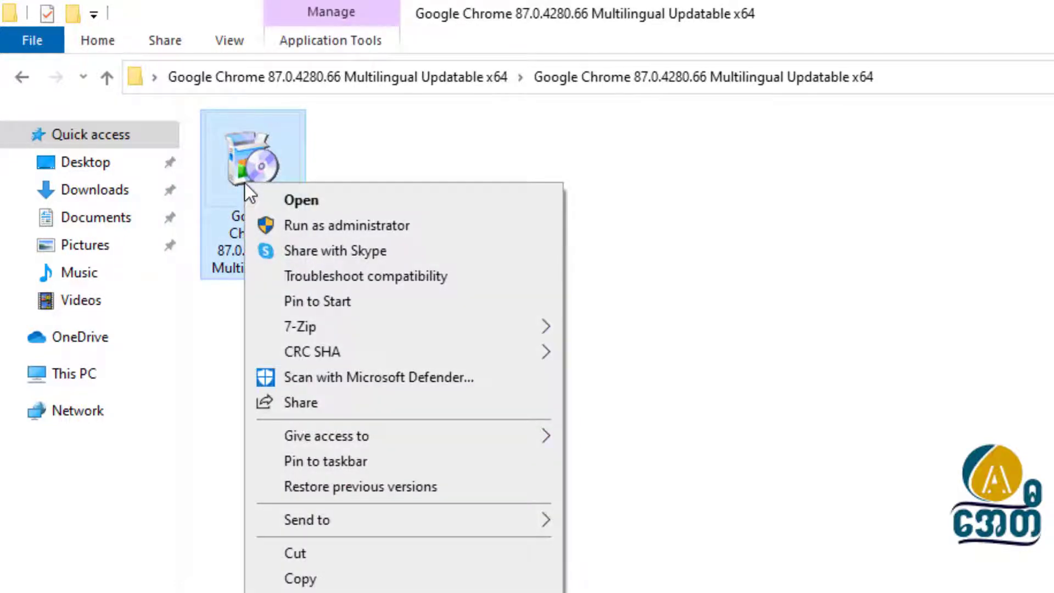
left_click(274, 233)
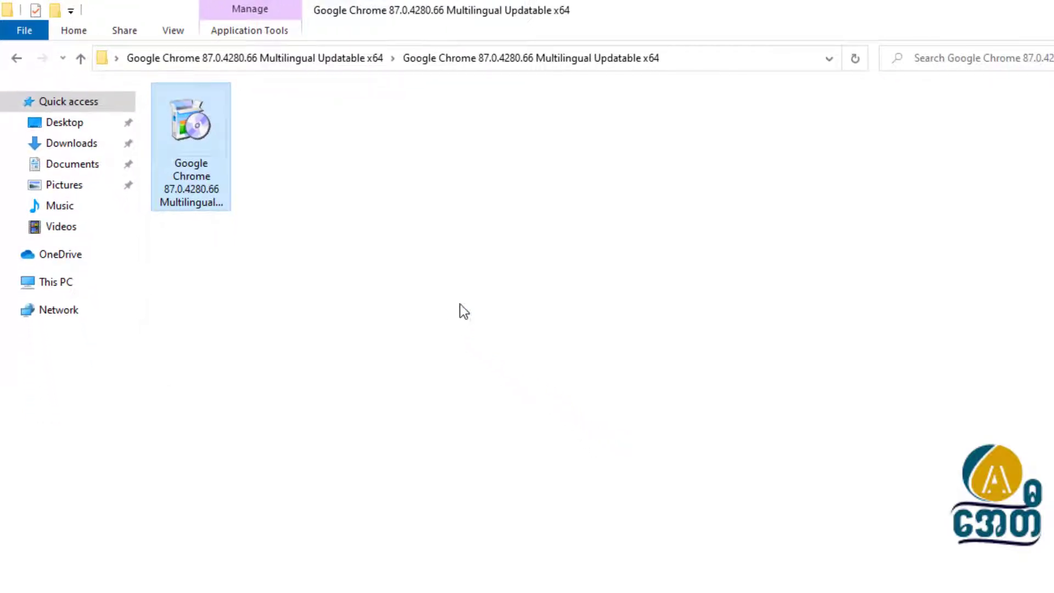
right_click(196, 347)
left_click(232, 442)
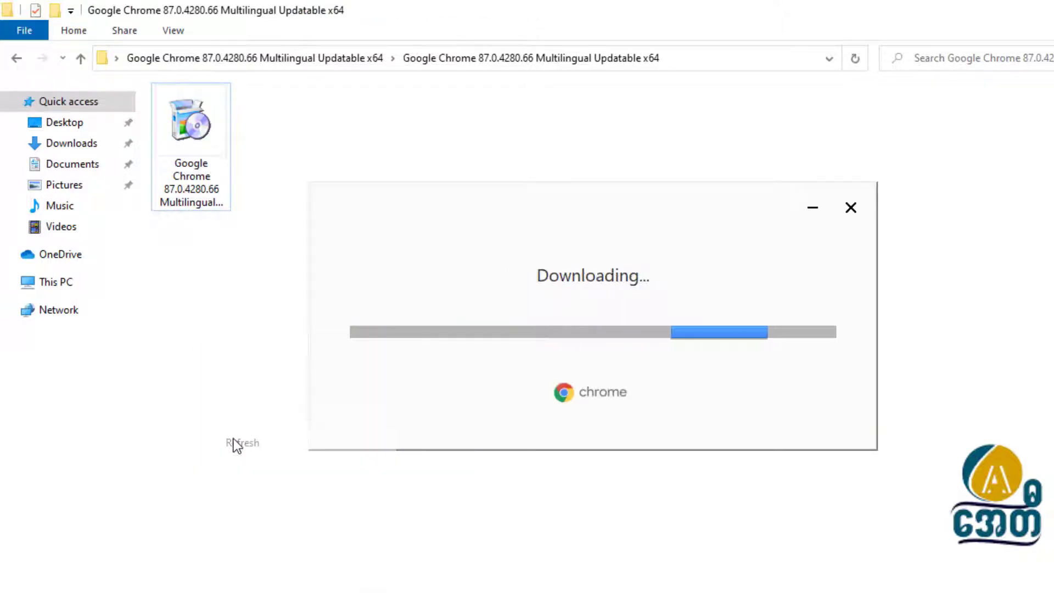
right_click(181, 418)
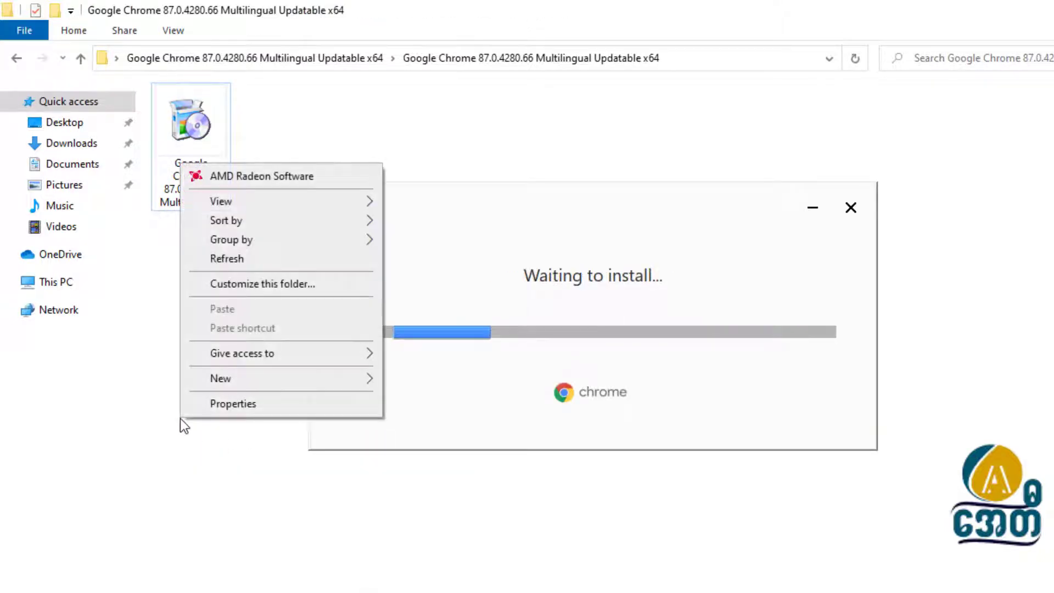
left_click(243, 258)
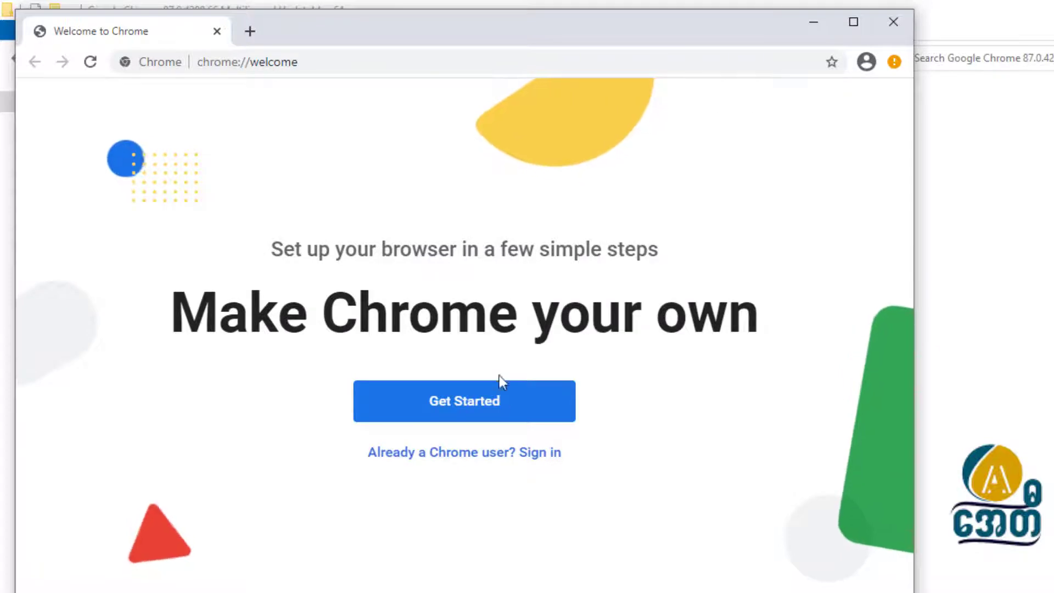
- Start the Chrome welcome setup and add News and Translate to the selected Google Apps bookmarks
left_click(502, 402)
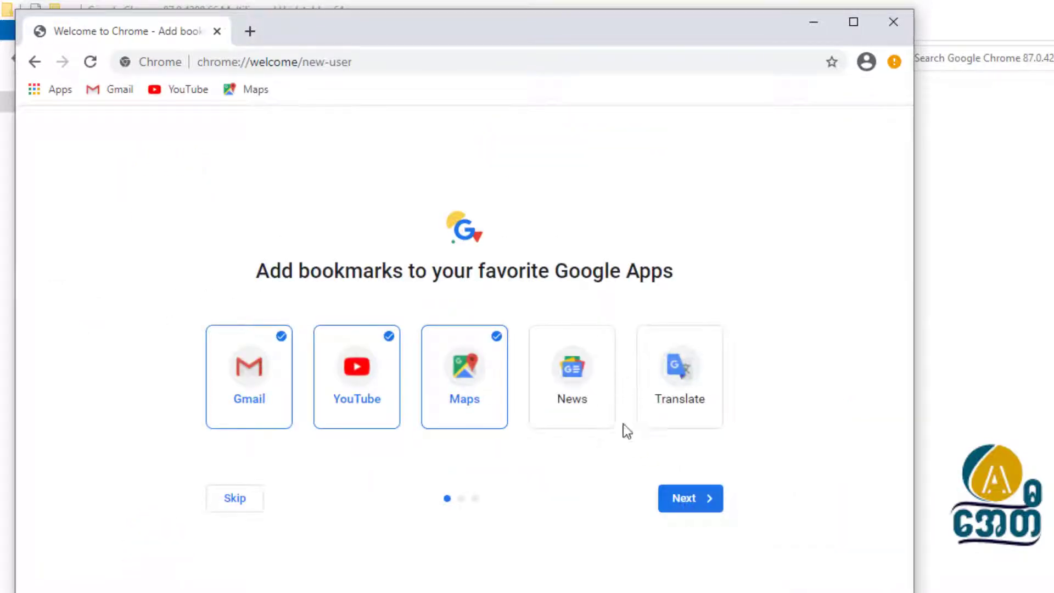
left_click(604, 416)
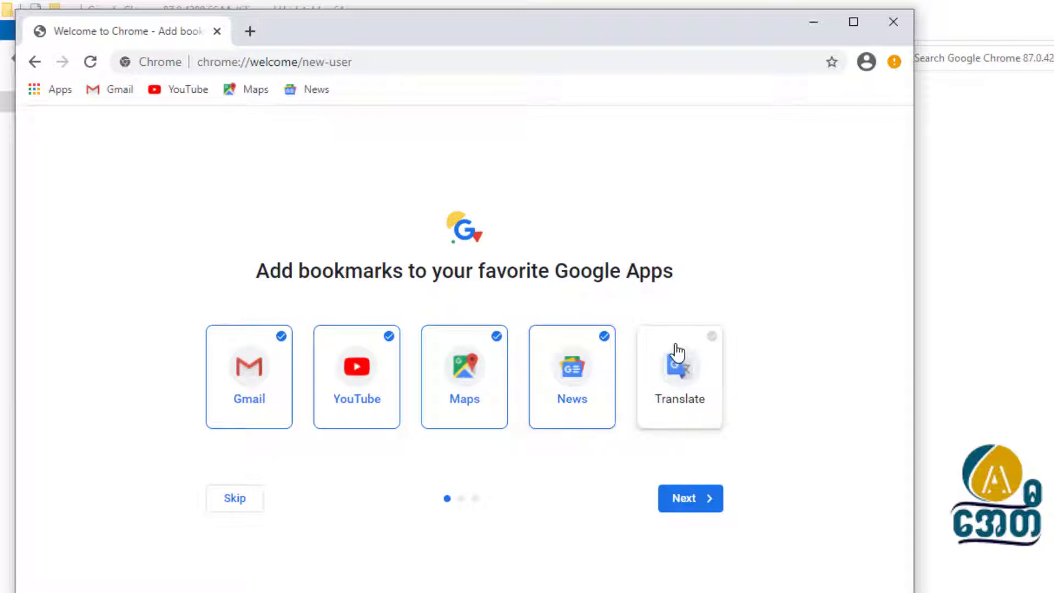
left_click(712, 428)
left_click(707, 501)
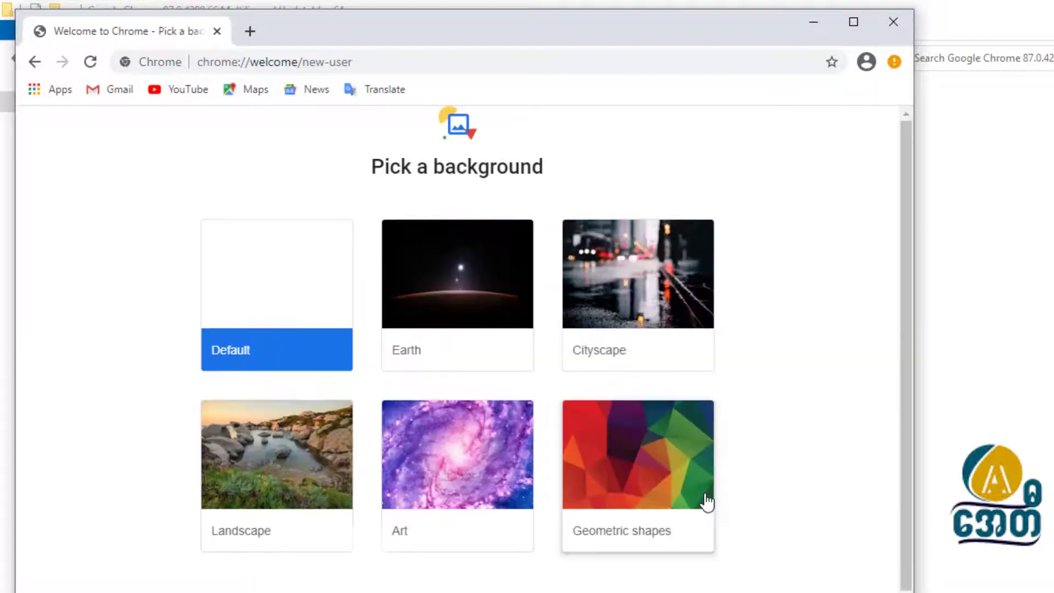
- Choose the Landscape background for Chrome and continue the welcome setup
left_click(448, 286)
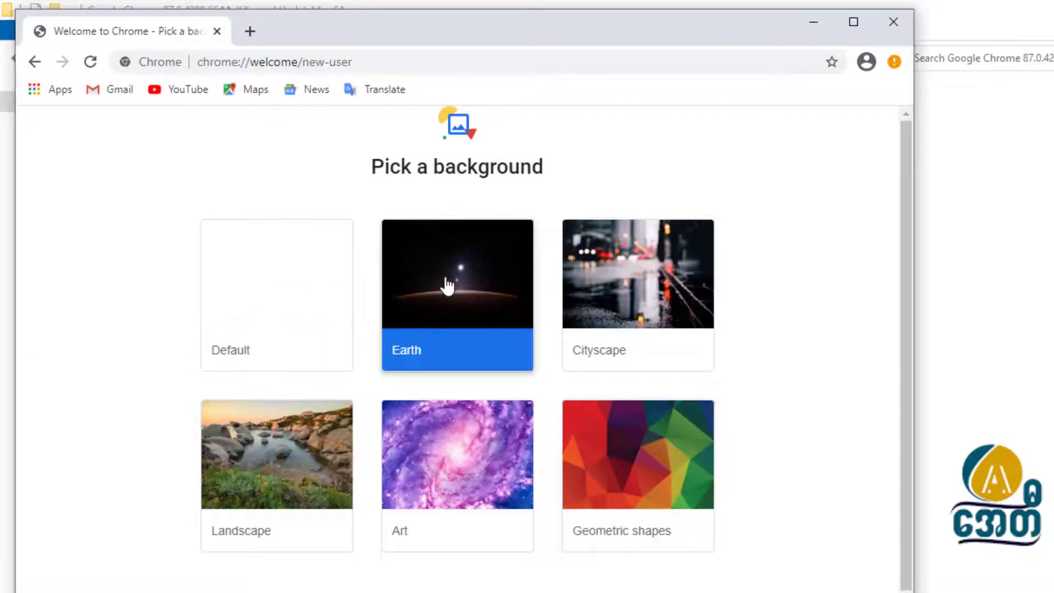
left_click(305, 436)
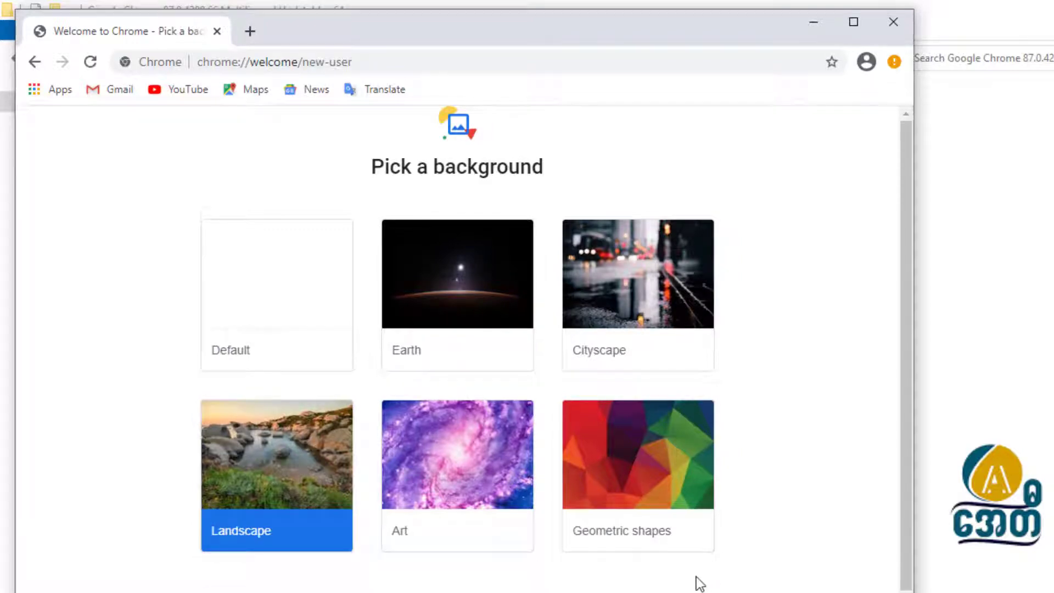
scroll(700, 583, "down", 1)
left_click(680, 590)
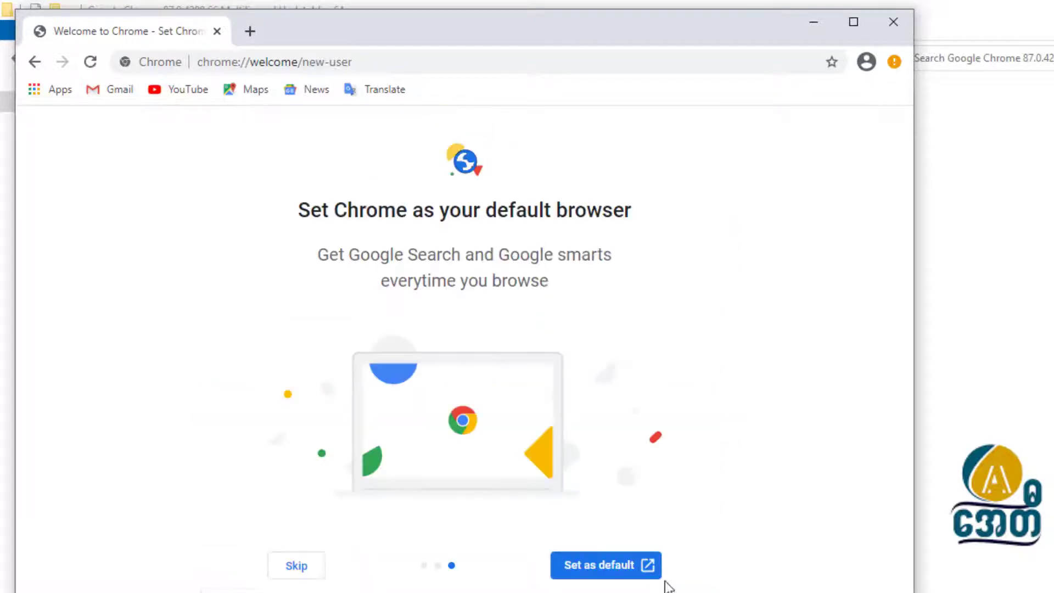
- Open and close the Windows default apps settings, skip the default browser page, and decline signing in to Chrome
left_click(639, 570)
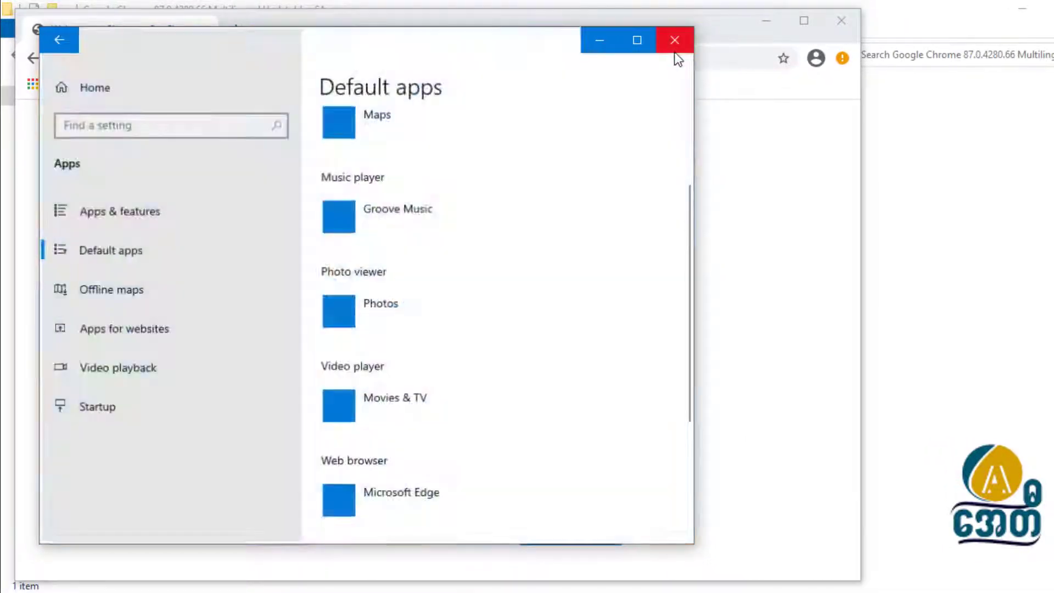
left_click(675, 50)
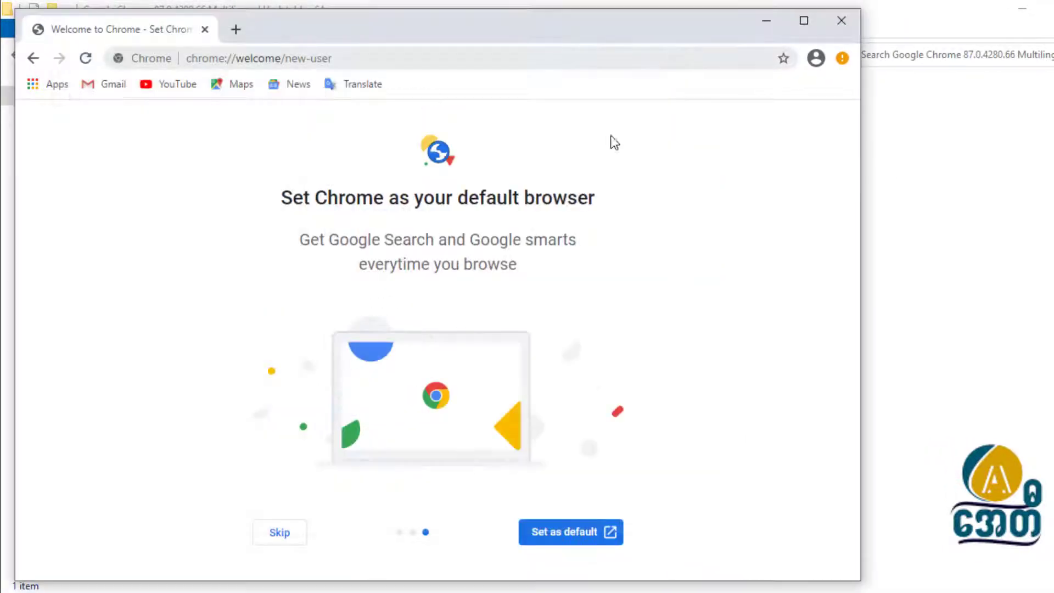
left_click(282, 535)
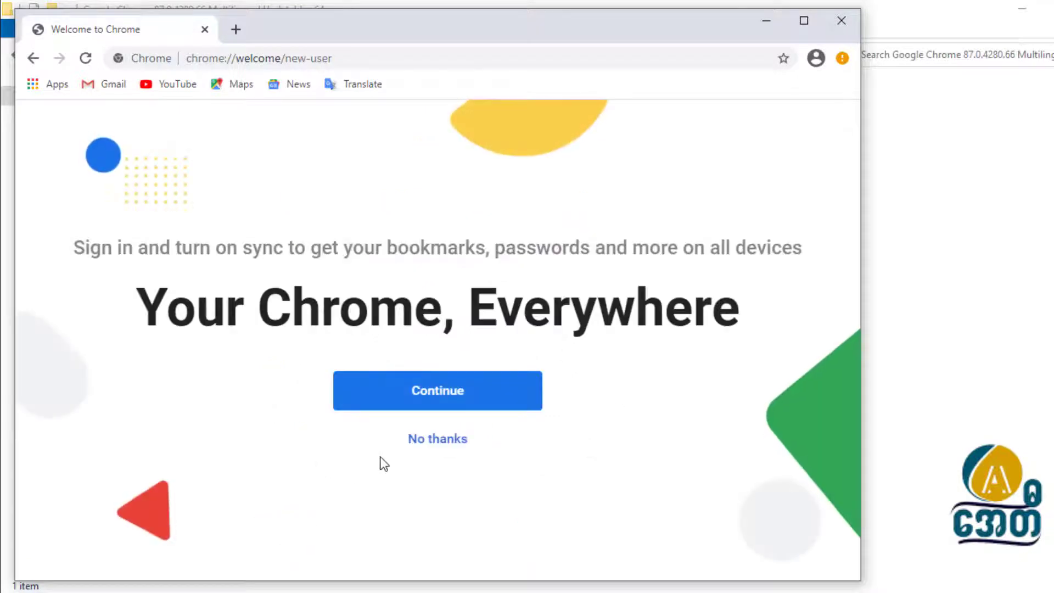
left_click(425, 439)
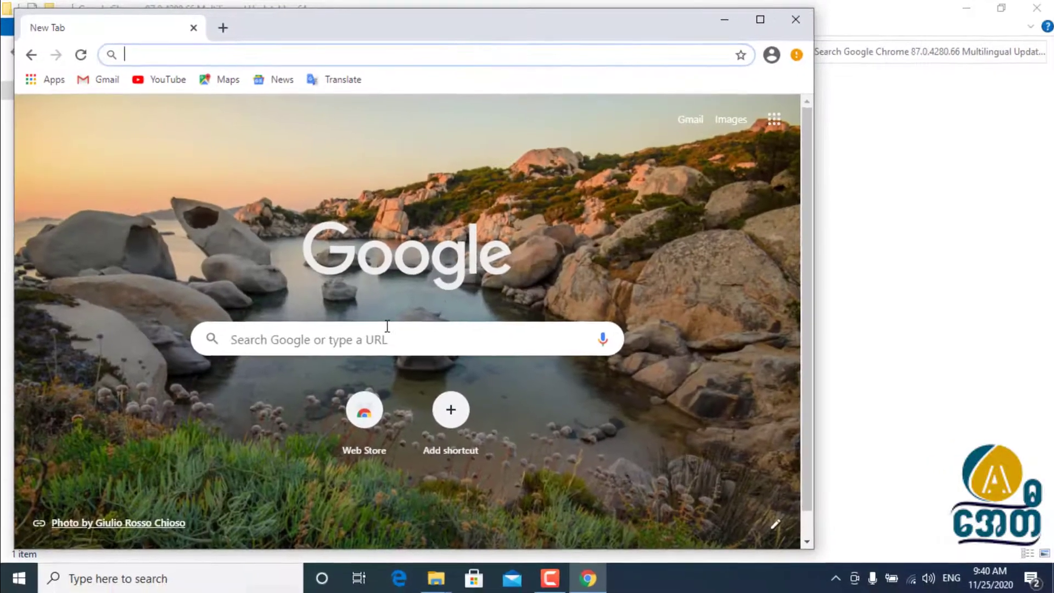
- Maximize the Chrome window and enable the newly added IDM Integration Module extension
left_click(759, 20)
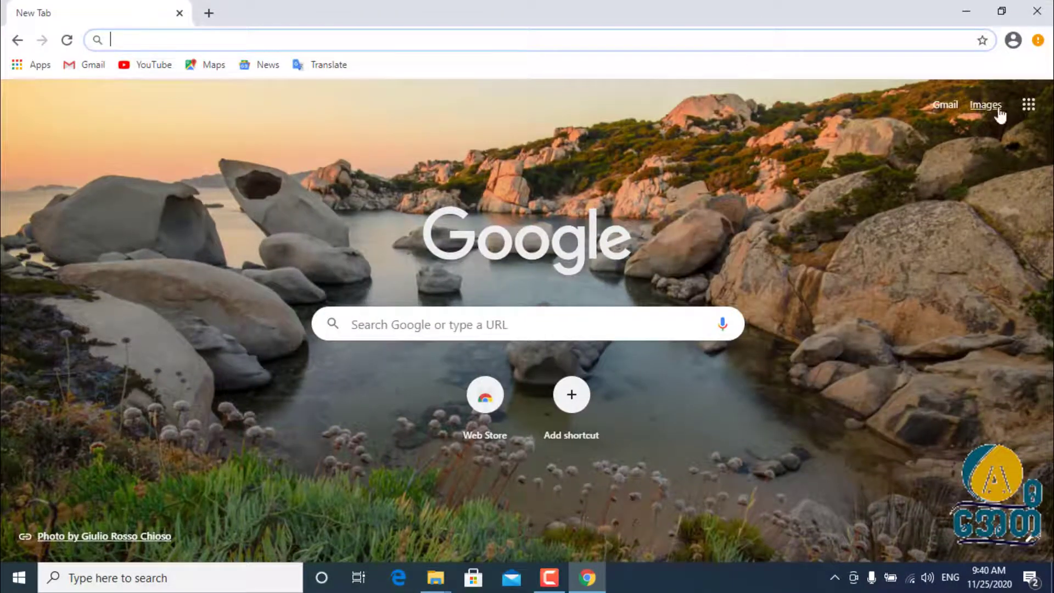
left_click(1037, 41)
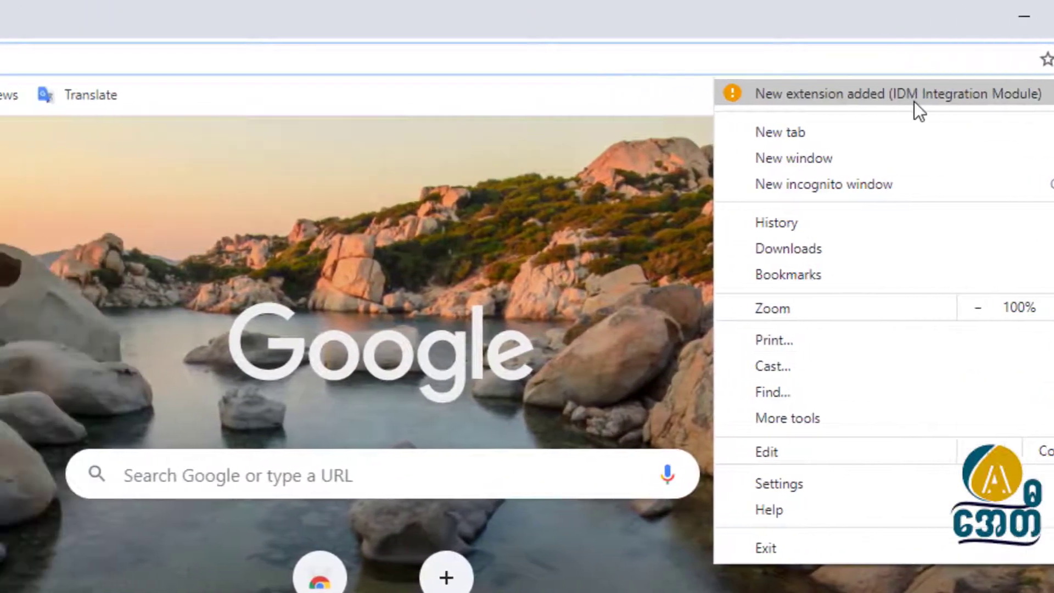
left_click(775, 103)
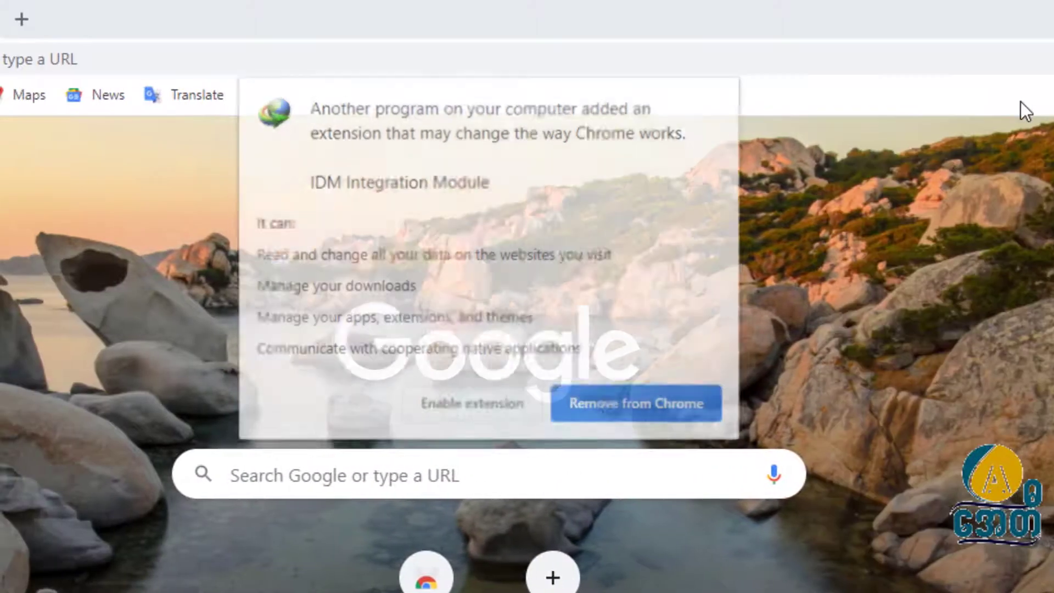
left_click(506, 406)
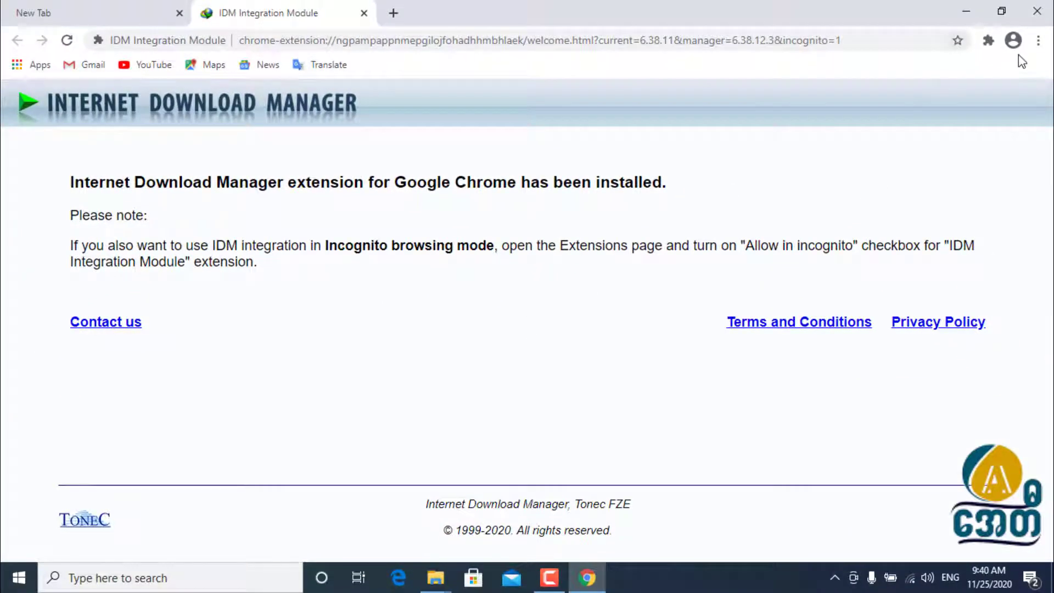
- Open the management page of the IDM Integration Module extension and go to its Allow in incognito setting
left_click(988, 41)
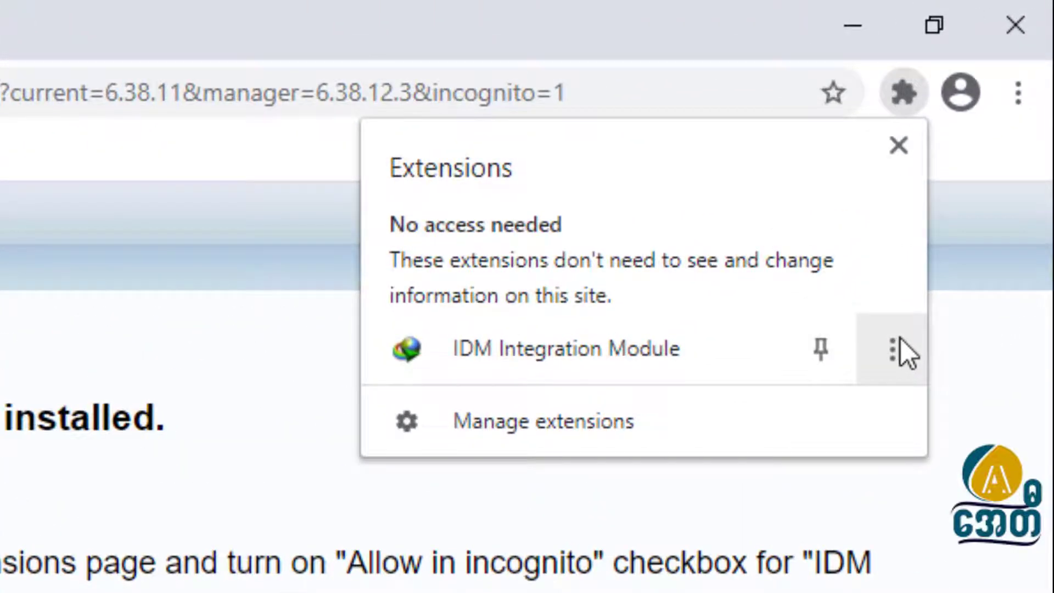
left_click(895, 349)
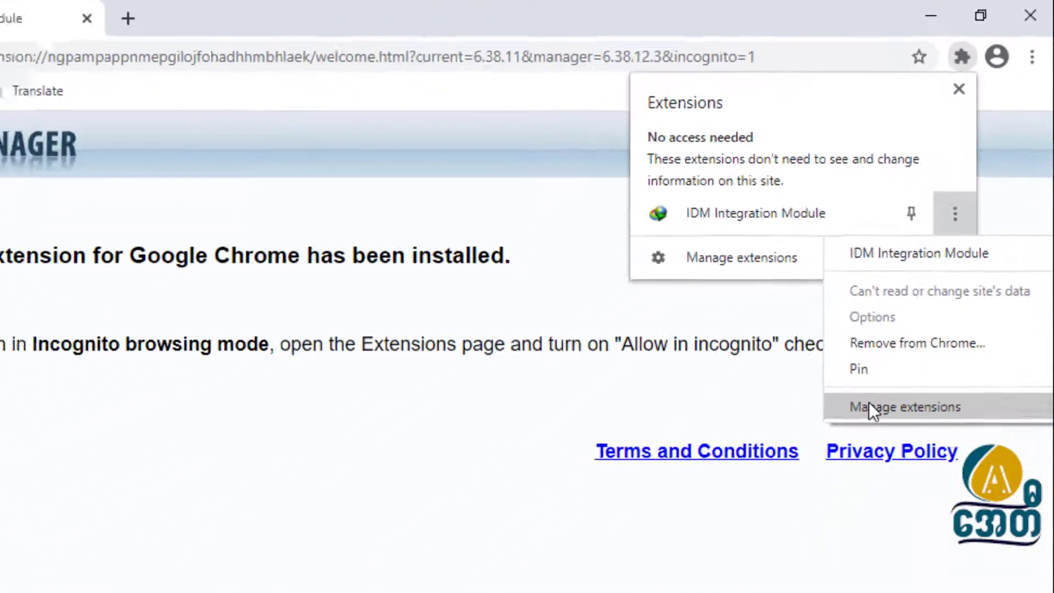
left_click(832, 534)
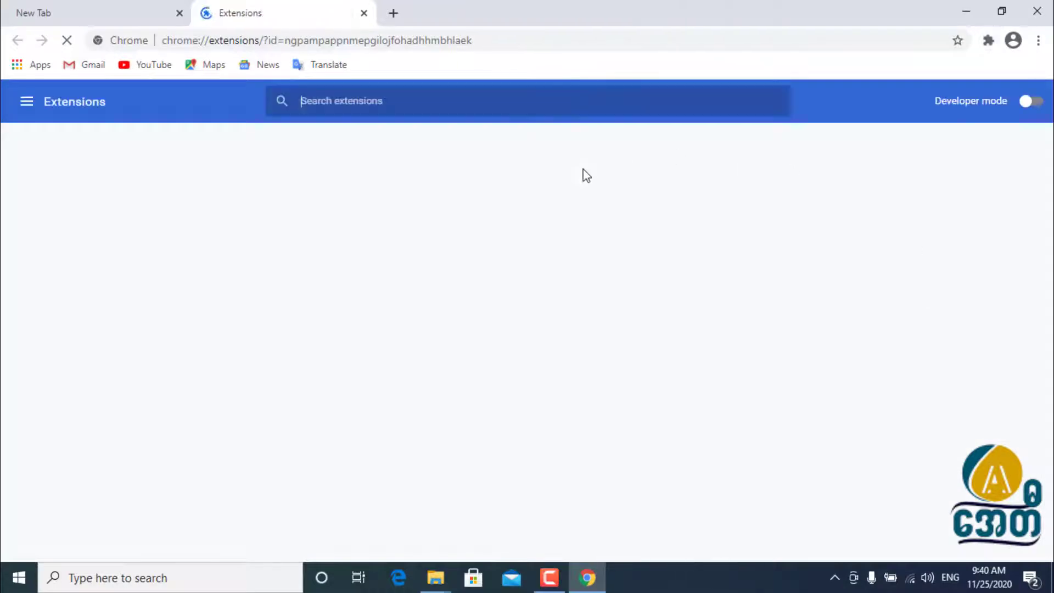
scroll(597, 311, "down", 4)
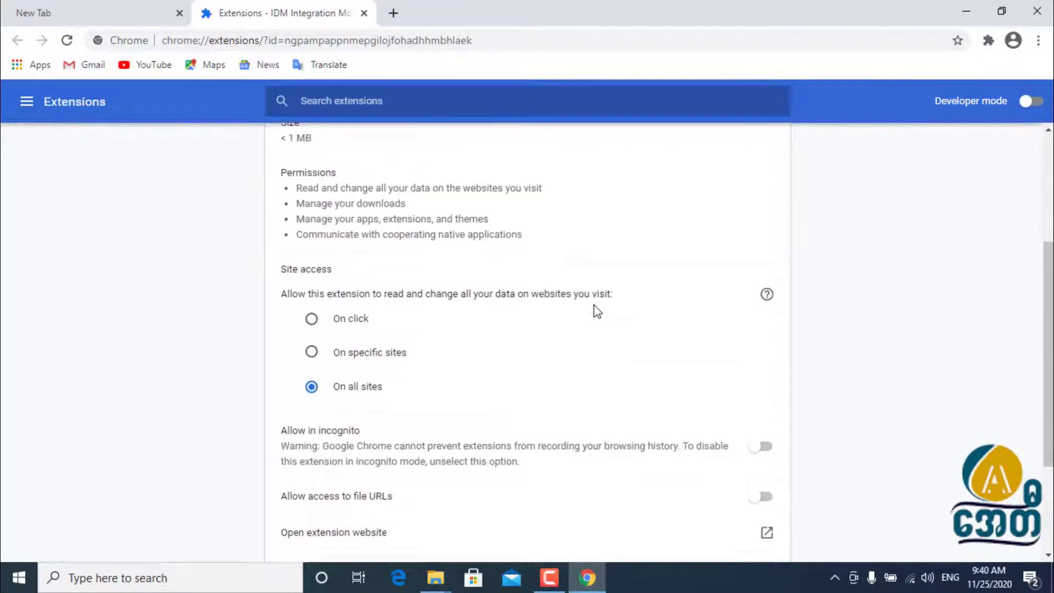
scroll(597, 311, "down", 3)
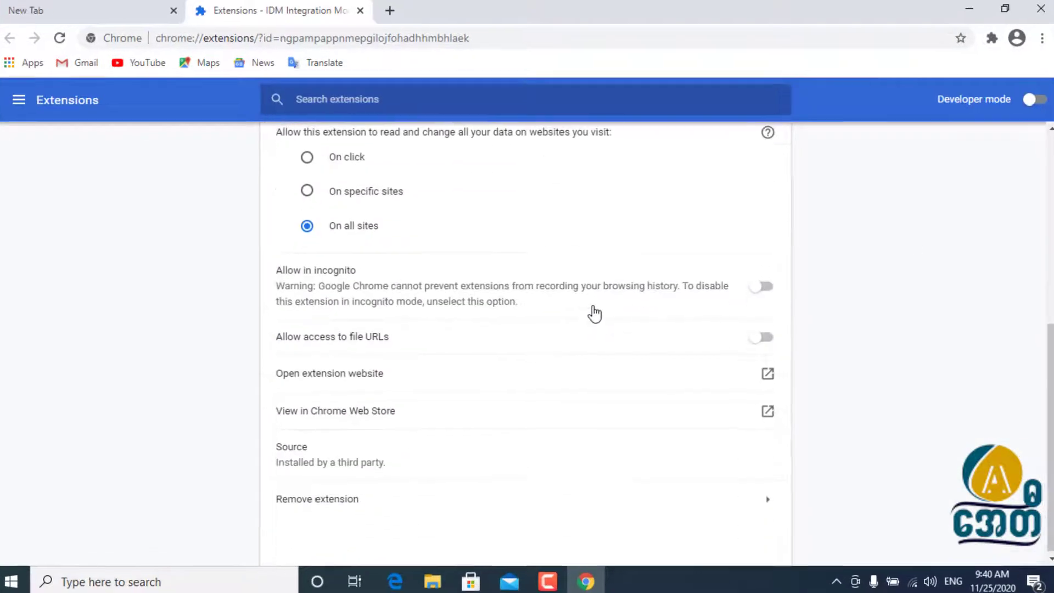